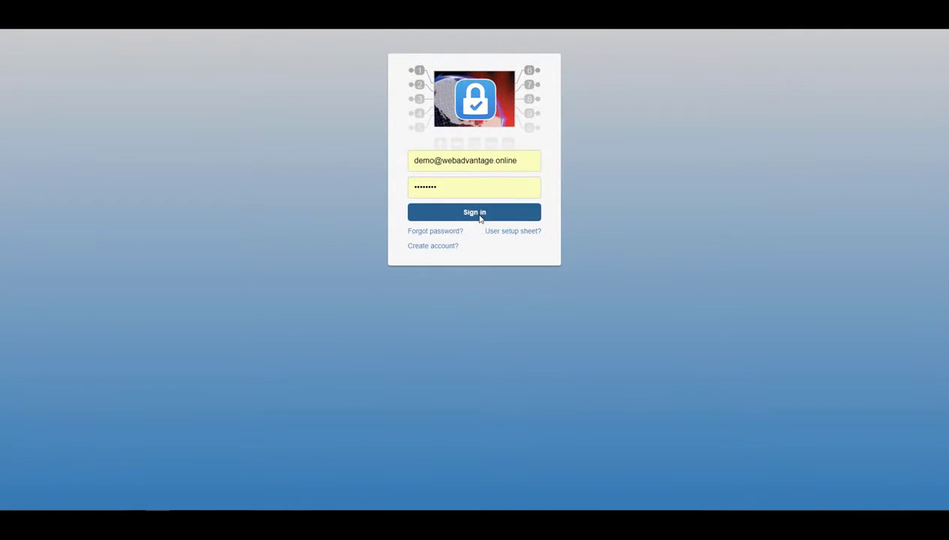
# Sign in and go to Administration > Manage Users to list the five existing users.
pyautogui.click(480, 216)
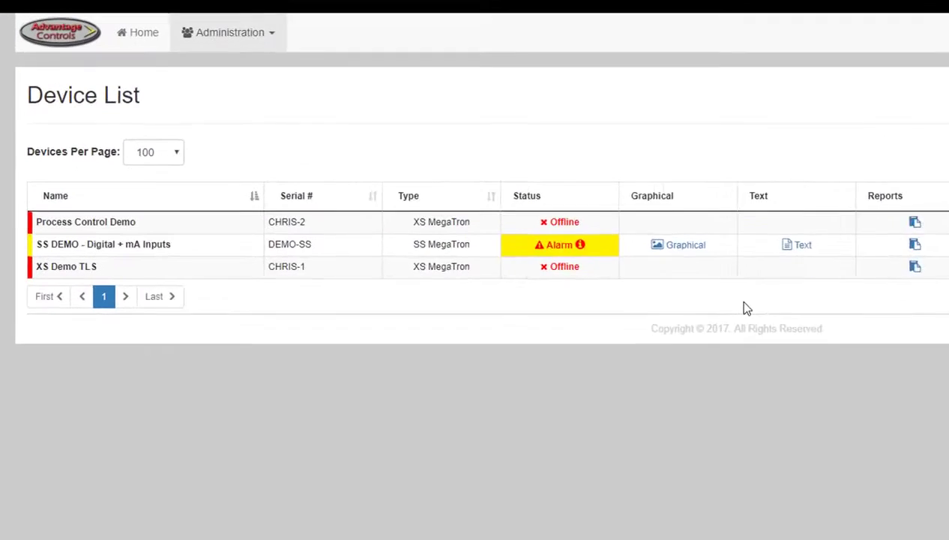
pyautogui.click(213, 40)
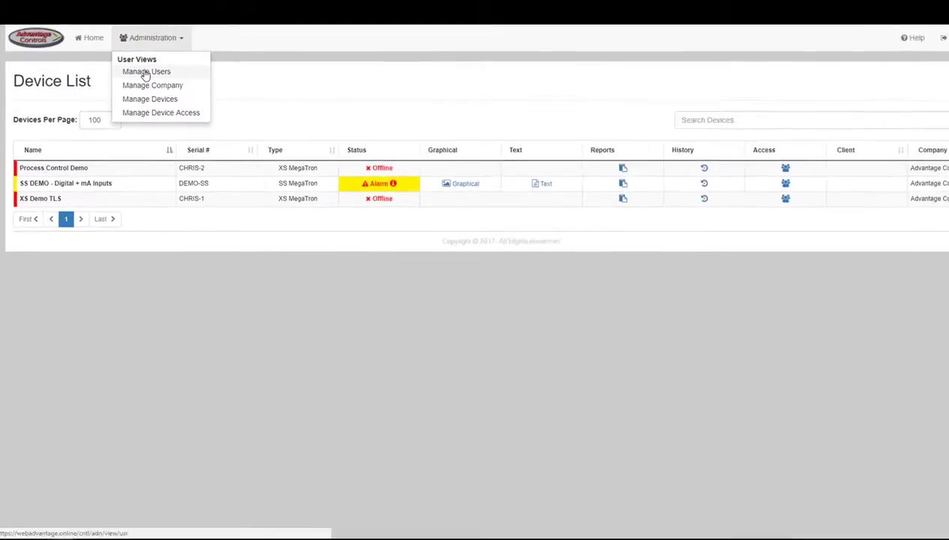
pyautogui.click(146, 75)
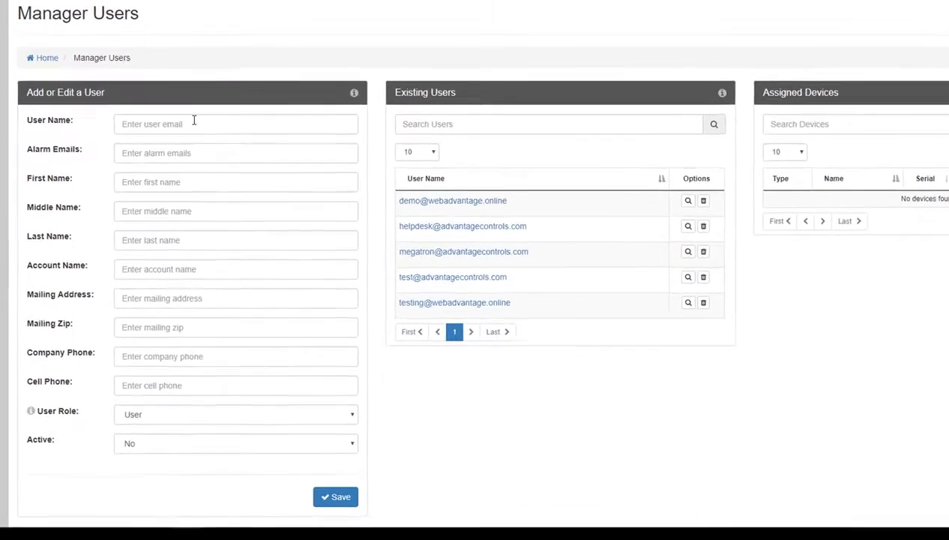
pyautogui.click(194, 121)
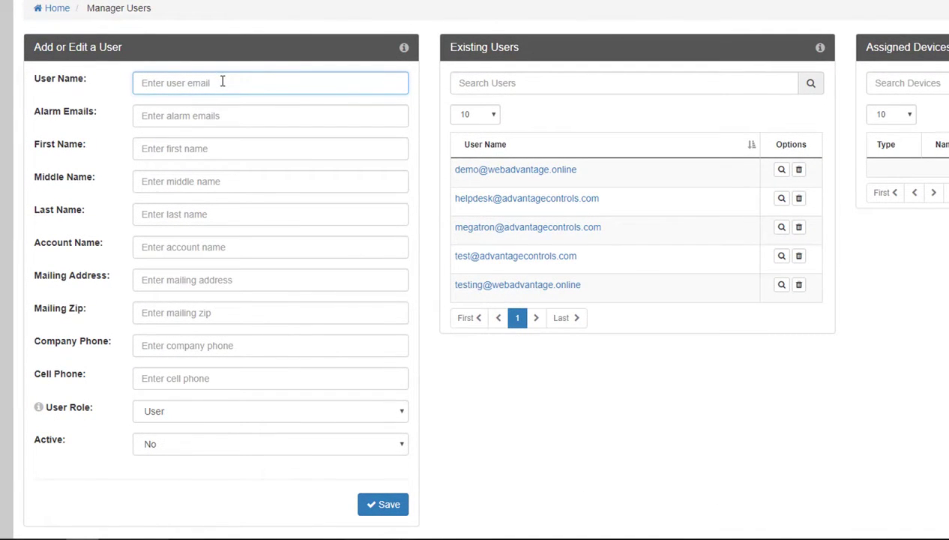
pyautogui.click(222, 114)
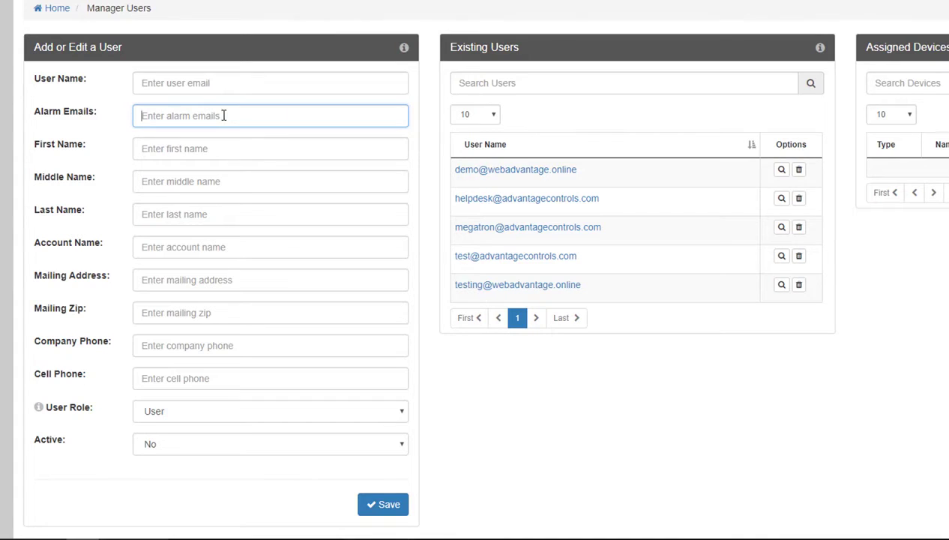
pyautogui.click(243, 145)
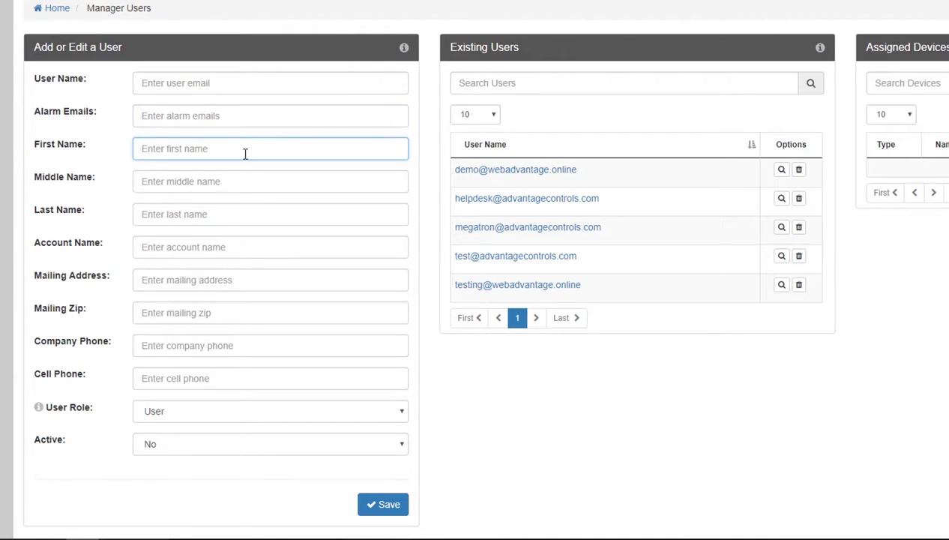
pyautogui.click(248, 186)
pyautogui.click(251, 207)
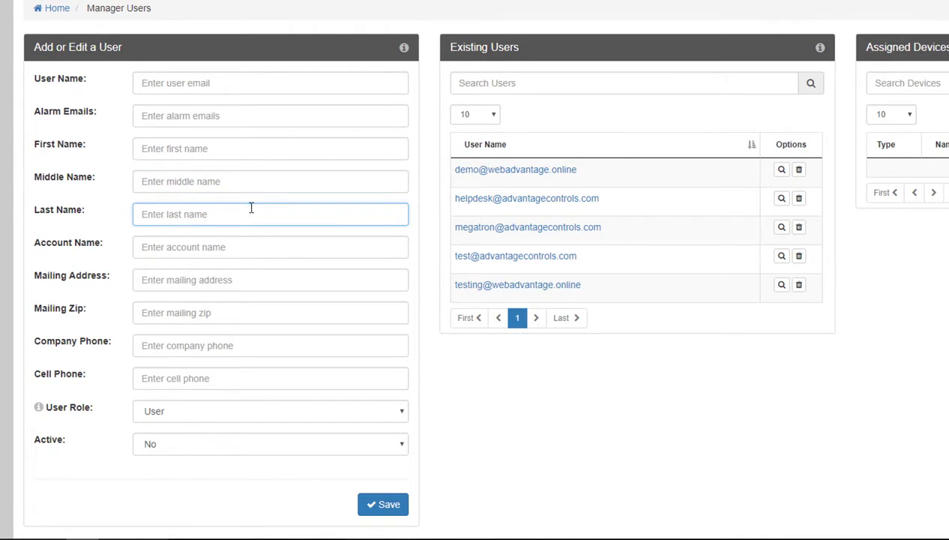
pyautogui.click(254, 243)
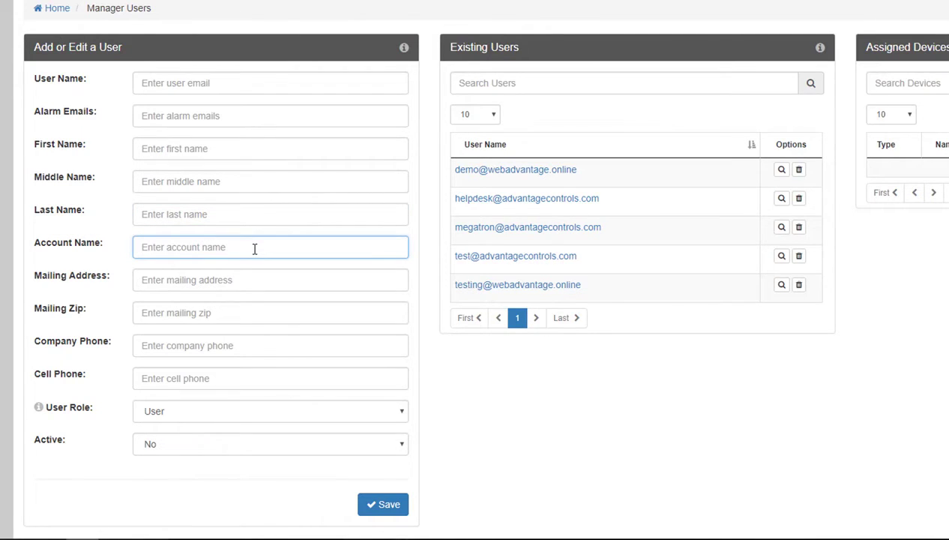
pyautogui.click(254, 276)
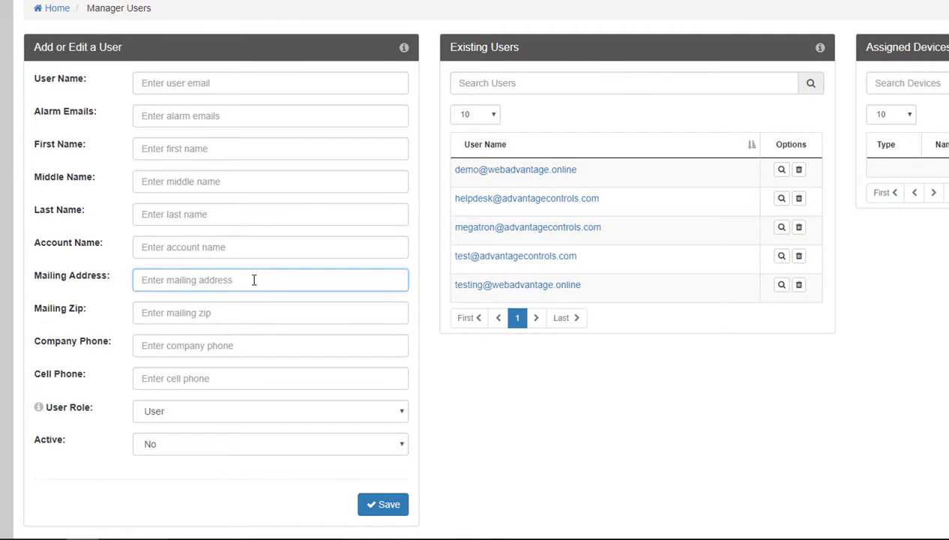
pyautogui.click(253, 313)
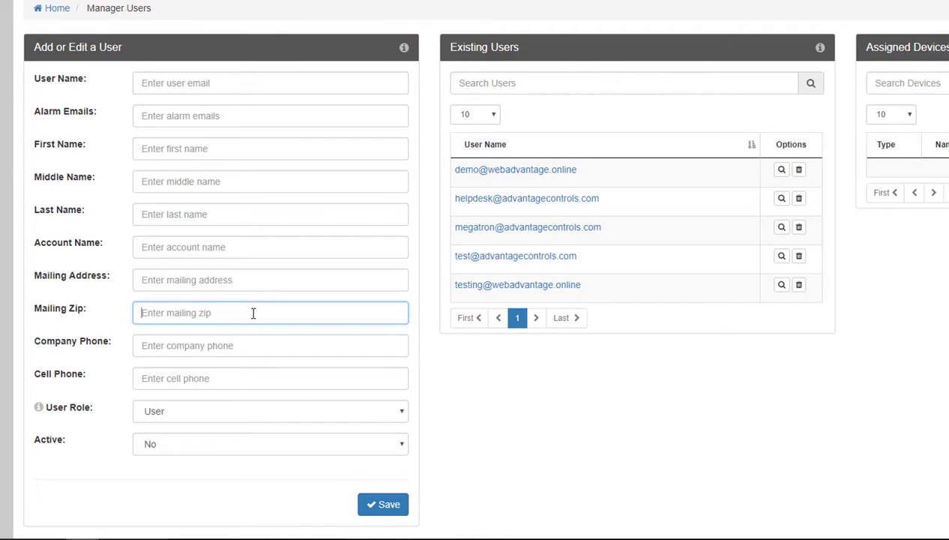
pyautogui.click(252, 345)
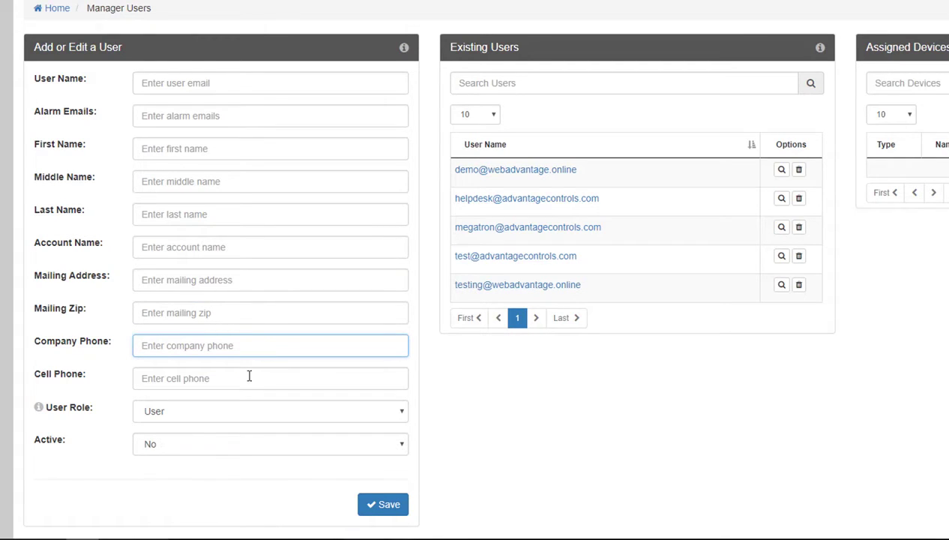
pyautogui.click(252, 377)
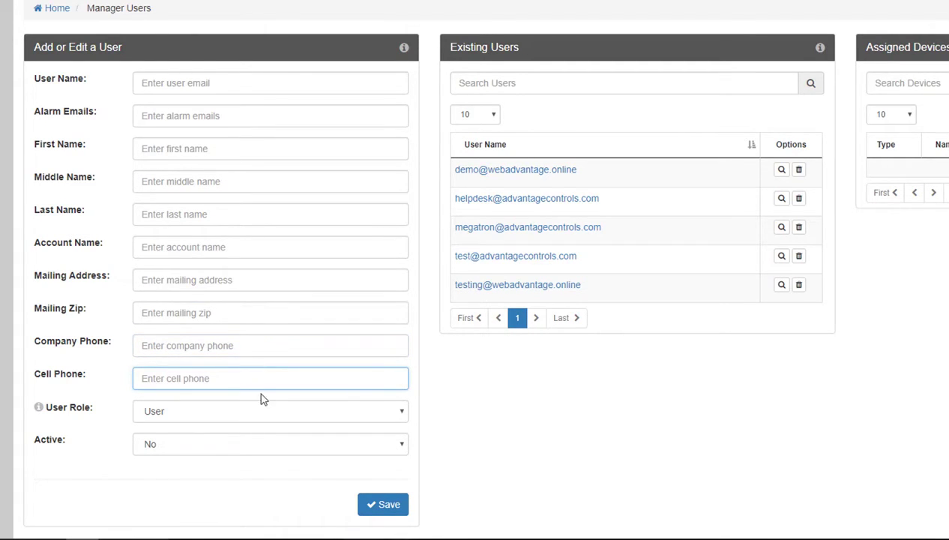
pyautogui.click(263, 413)
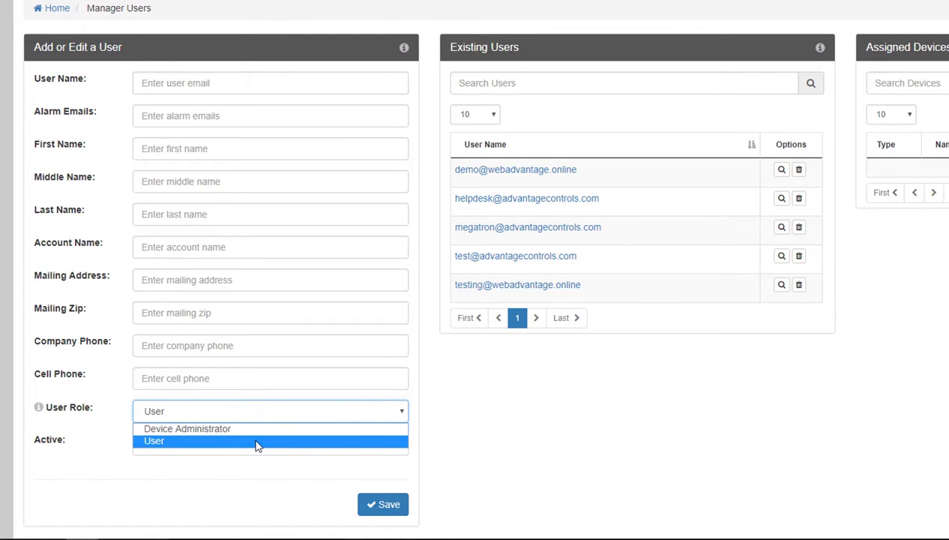
pyautogui.click(255, 444)
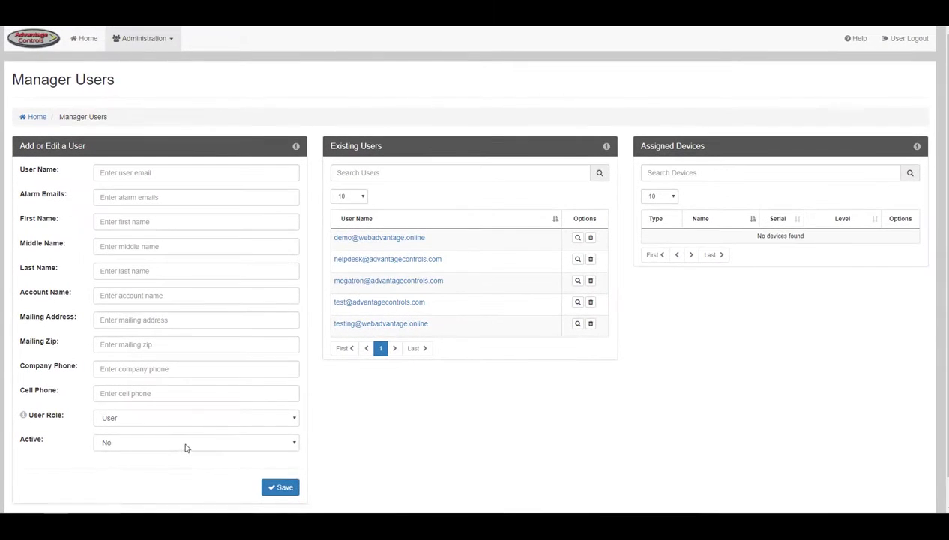
pyautogui.click(186, 445)
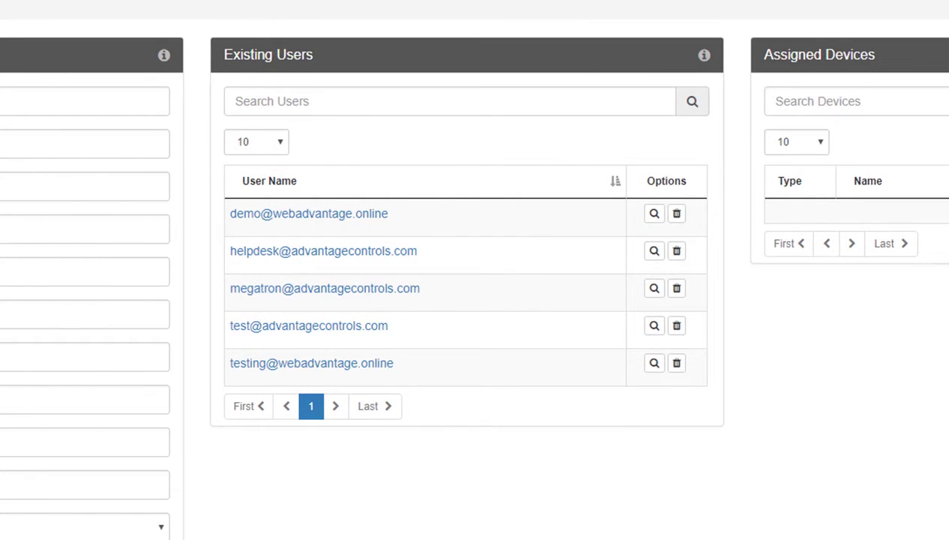
# Remove the demo user's access to XS Demo TLS and save the change.
pyautogui.click(365, 231)
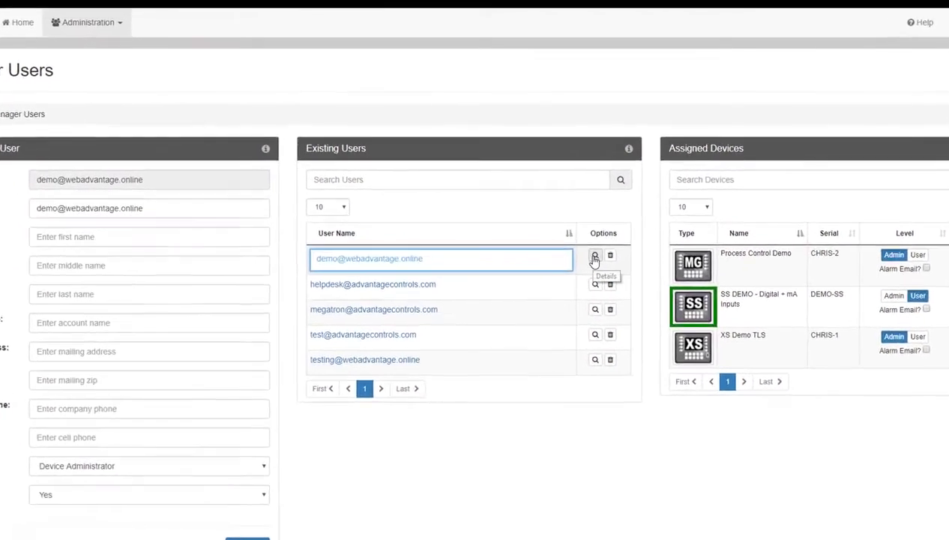
pyautogui.click(576, 239)
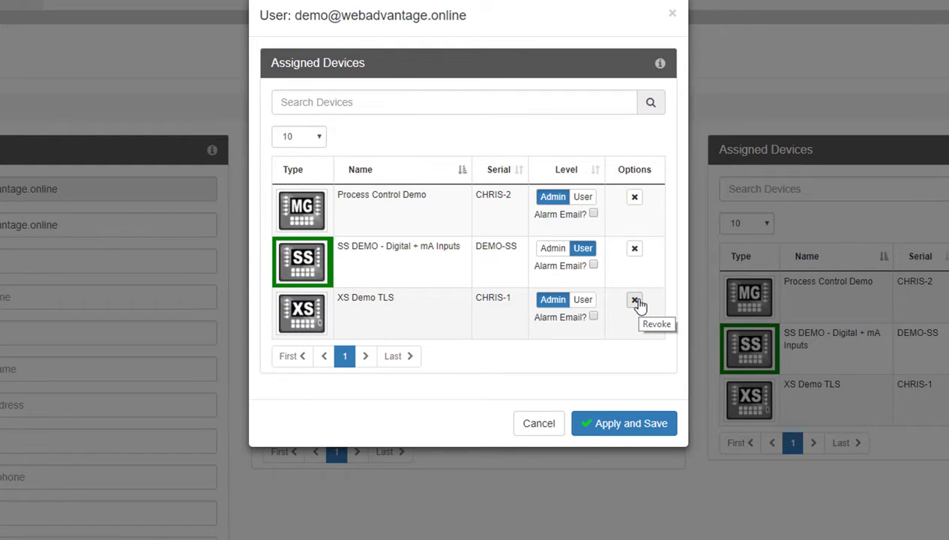
pyautogui.click(635, 301)
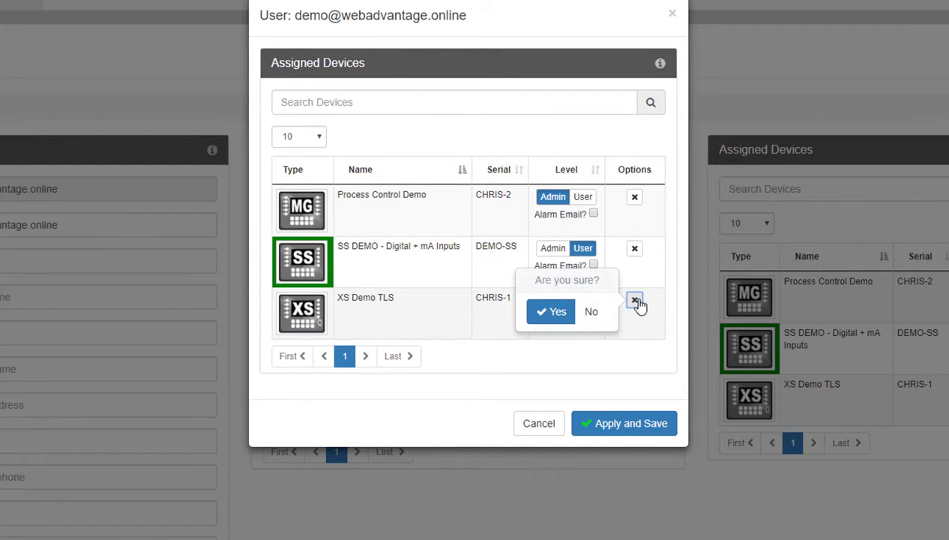
pyautogui.click(555, 311)
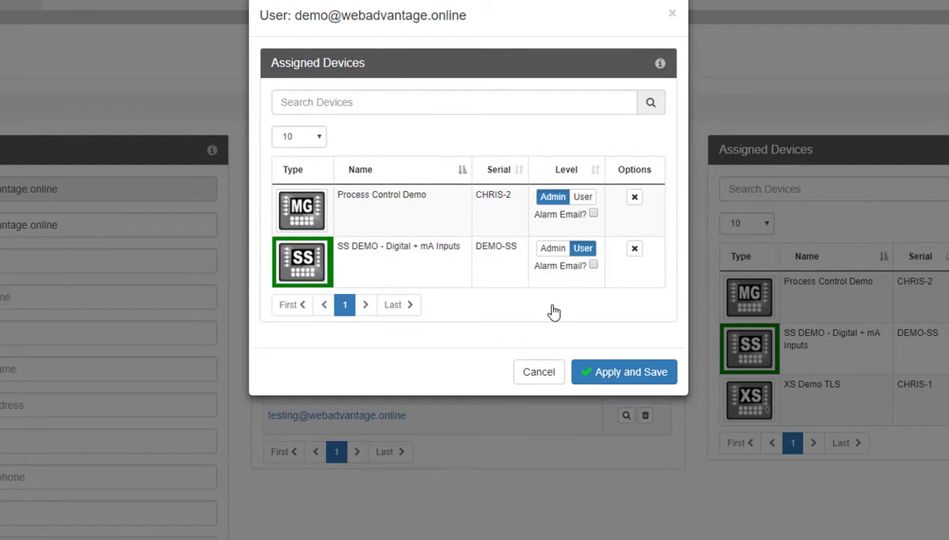
pyautogui.click(591, 374)
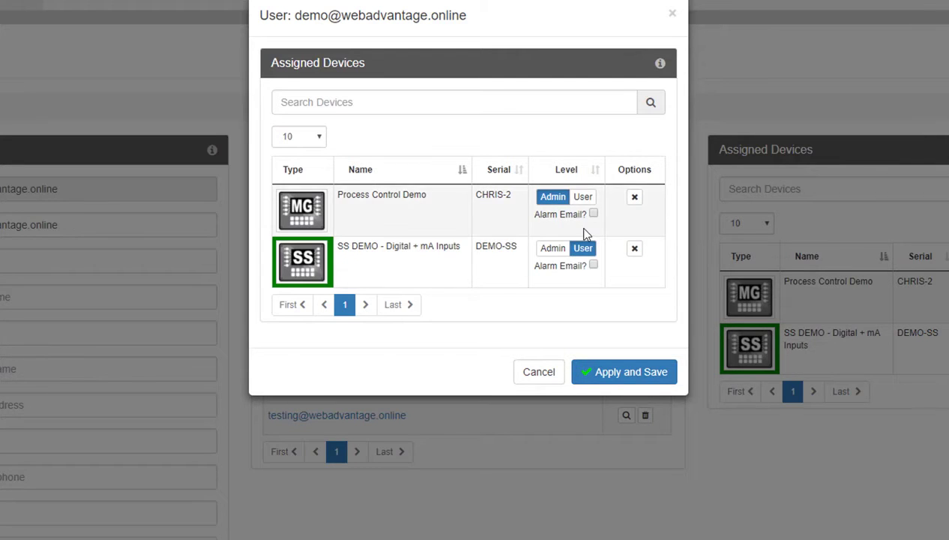
# Leave Process Control Demo access at Admin and turn on its alarm e-mails.
pyautogui.click(579, 198)
pyautogui.click(553, 197)
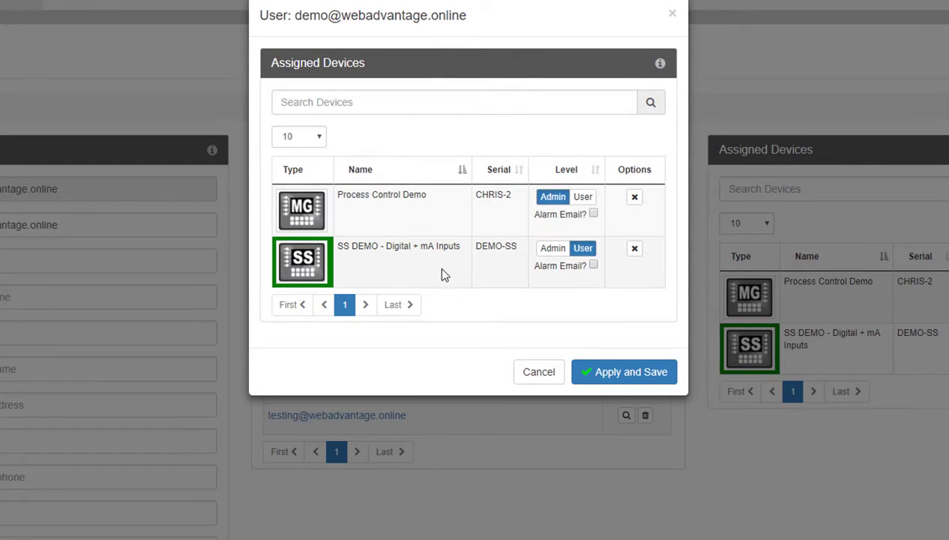
pyautogui.click(593, 215)
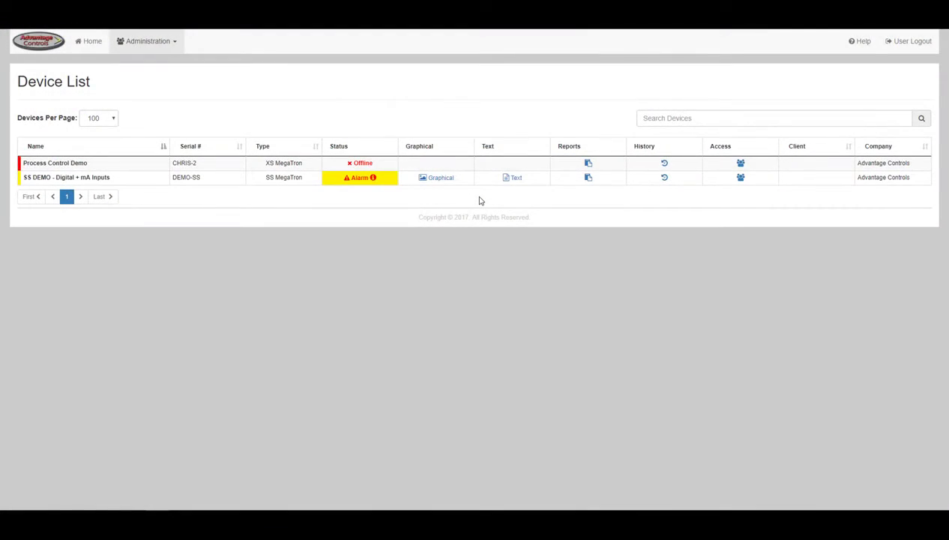
# Open Manage Devices, keeping time after initial alarm at 24 hrs and connection alarms Disabled.
pyautogui.click(165, 42)
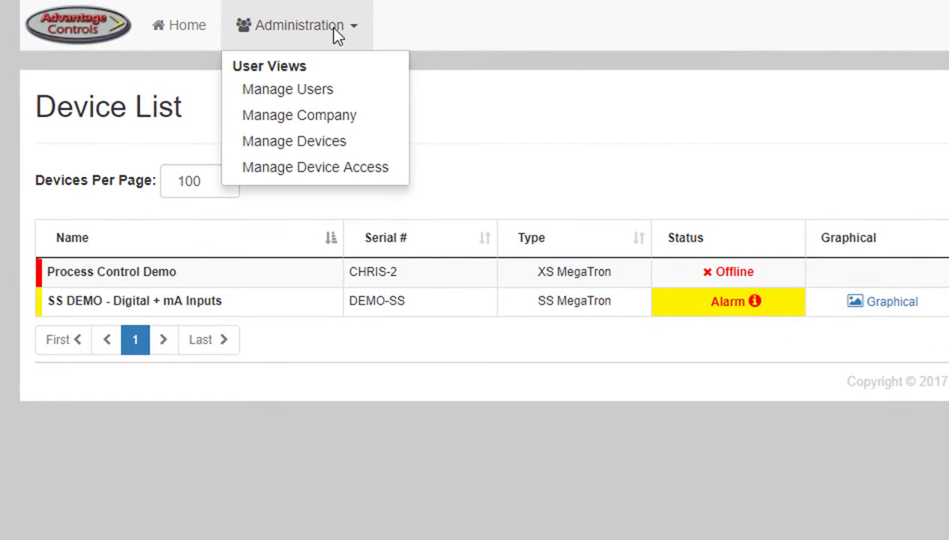
pyautogui.click(330, 142)
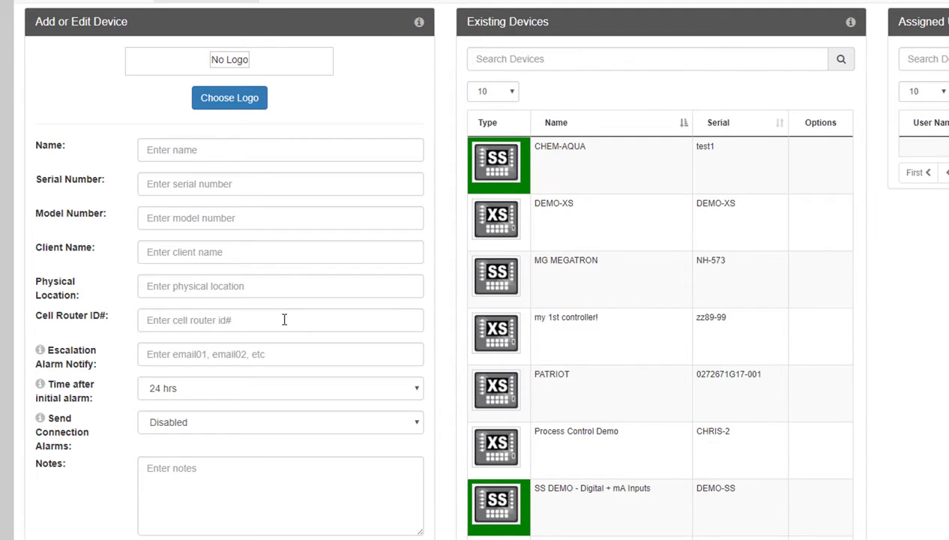
pyautogui.click(272, 388)
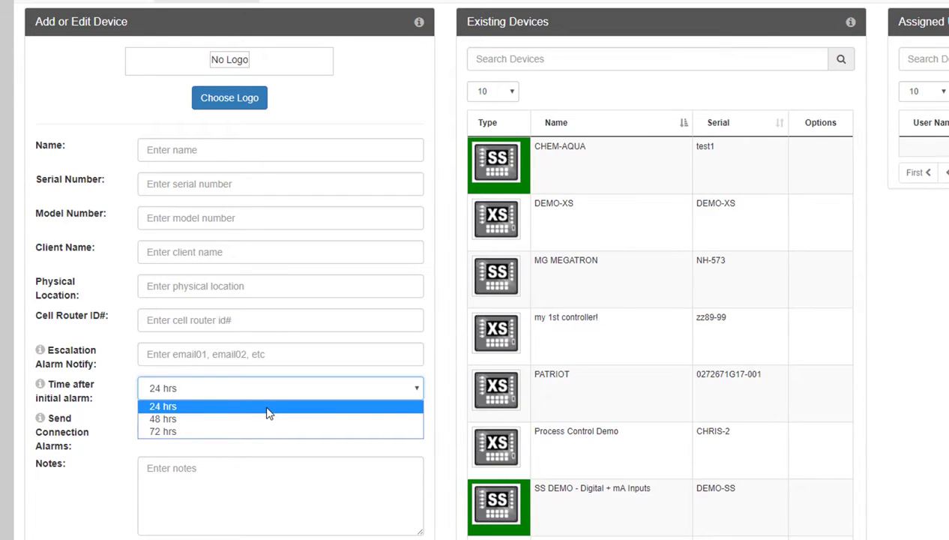
pyautogui.click(269, 410)
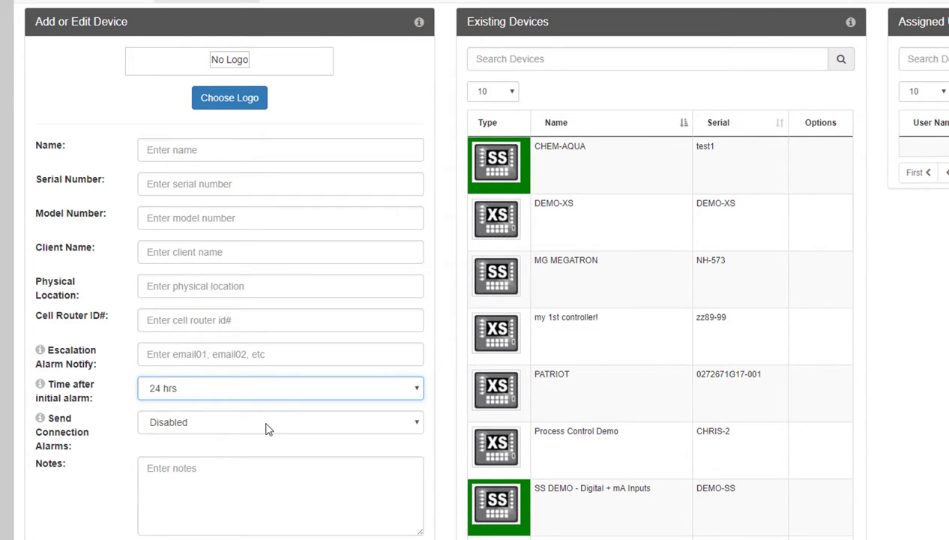
pyautogui.click(269, 425)
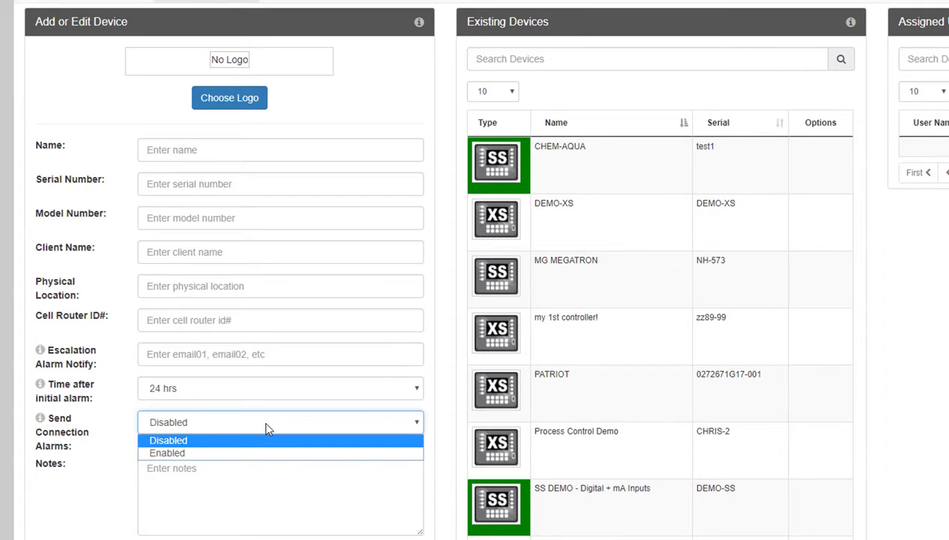
pyautogui.click(266, 425)
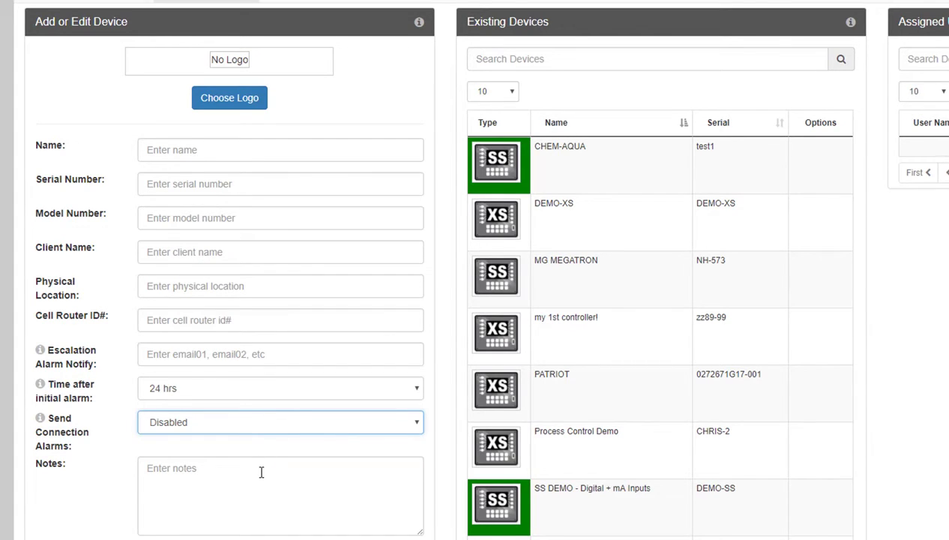
# Load Process Control Demo and switch its first user to User and back to Admin, then begin removing it.
pyautogui.click(497, 389)
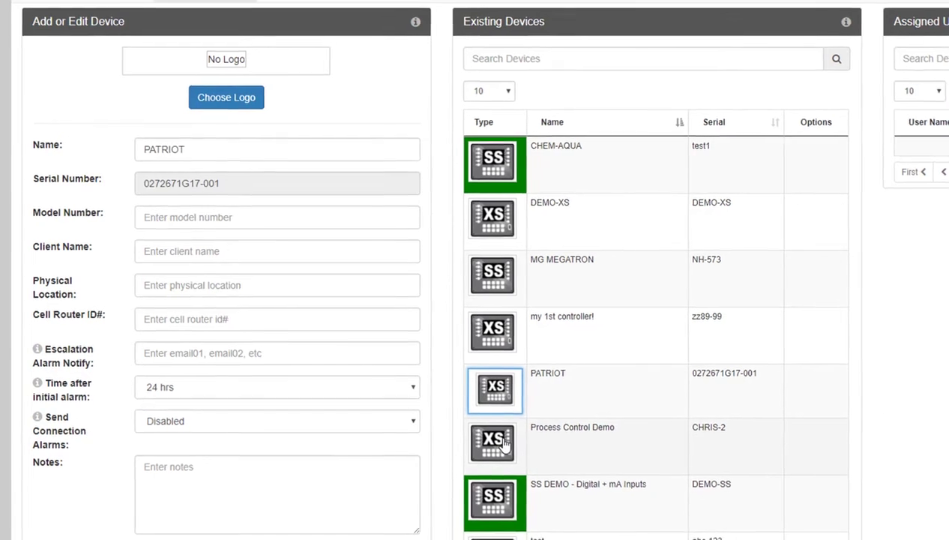
pyautogui.click(504, 447)
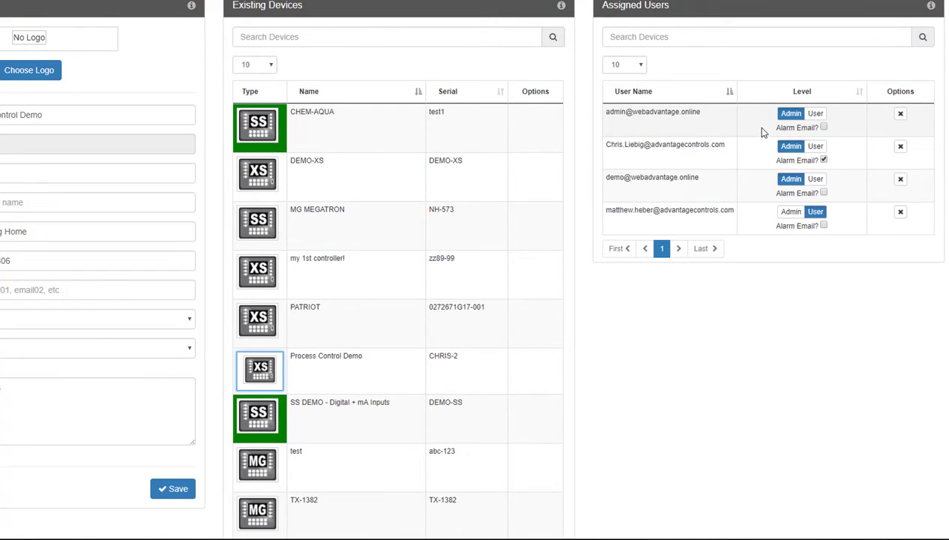
pyautogui.click(818, 115)
pyautogui.click(792, 114)
pyautogui.click(901, 113)
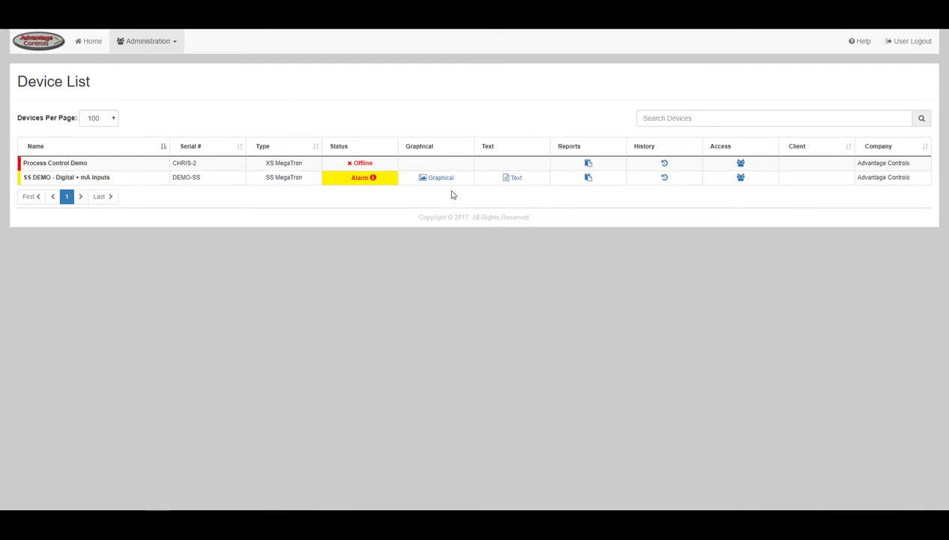
pyautogui.click(184, 40)
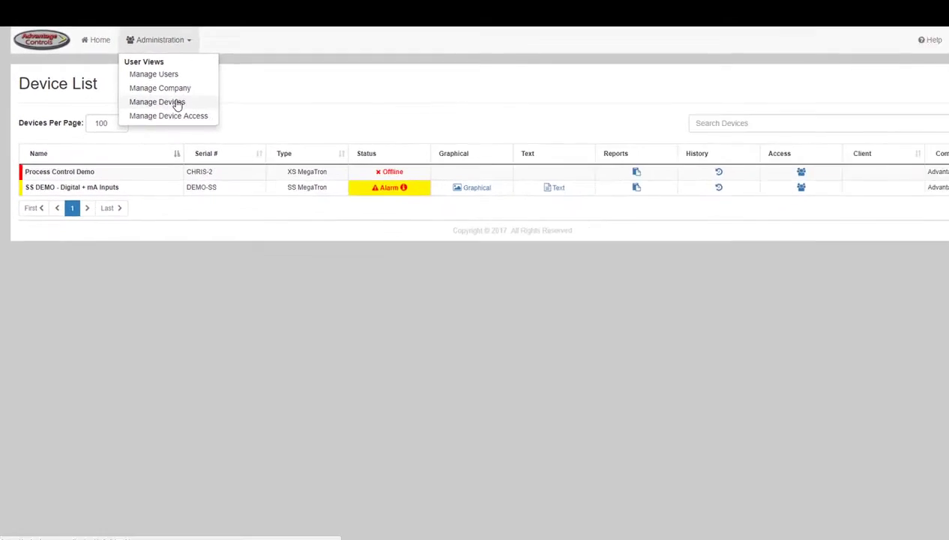
pyautogui.click(177, 102)
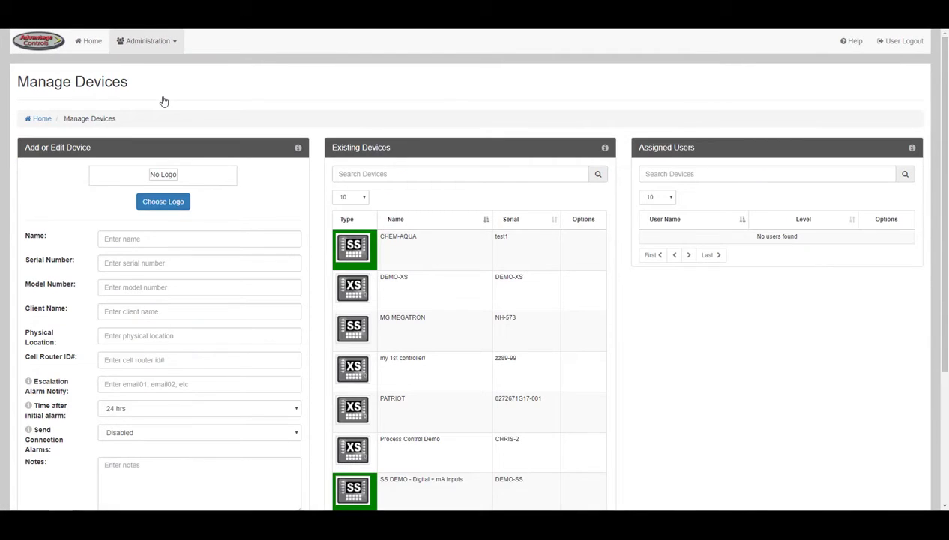
pyautogui.scroll(-1, 164, 100)
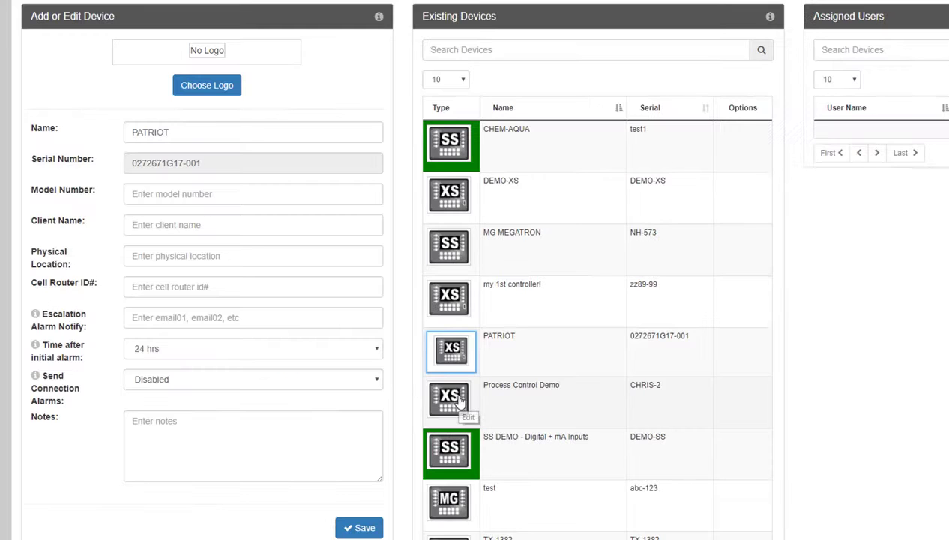
pyautogui.click(227, 381)
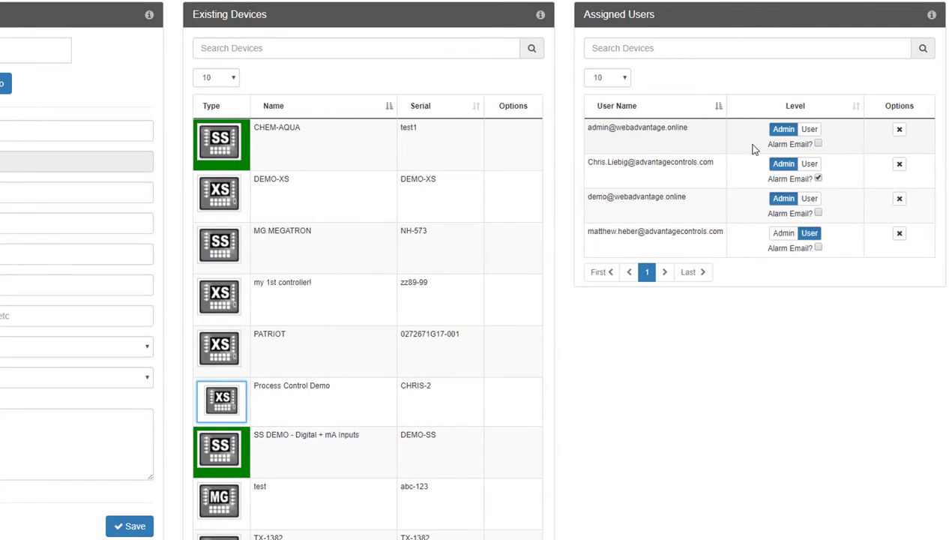
pyautogui.click(812, 130)
pyautogui.click(783, 130)
pyautogui.click(899, 130)
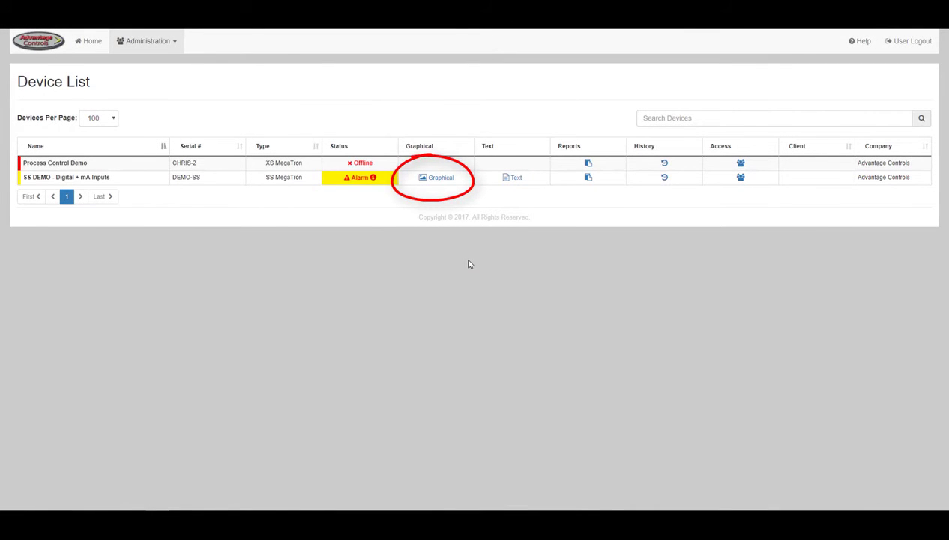
# Open SS DEMO's graphical view and its Configure / General settings (scale C, delay 5 MIN).
pyautogui.click(441, 178)
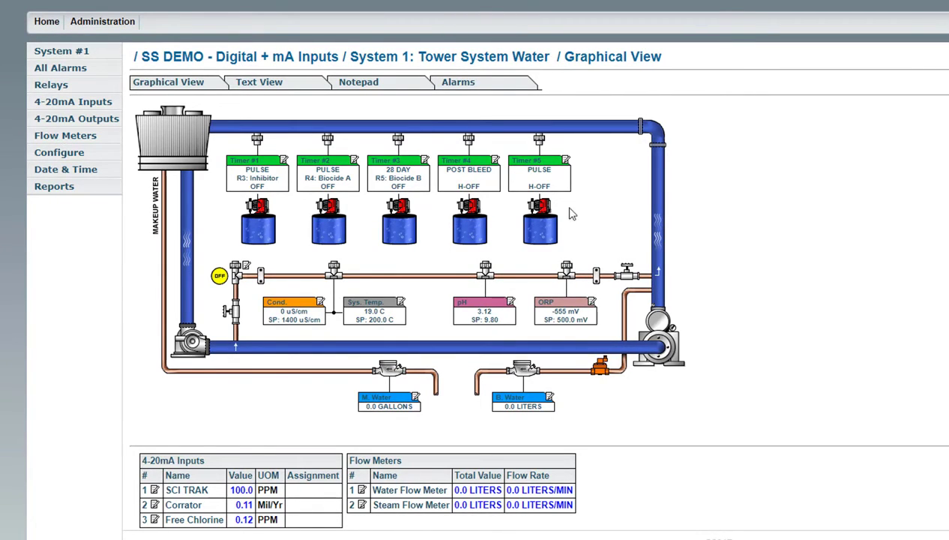
pyautogui.click(82, 153)
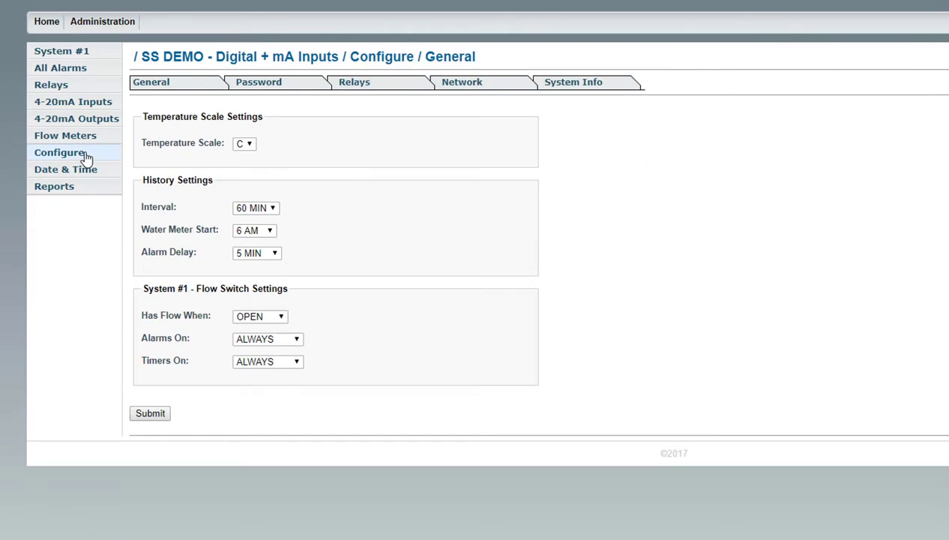
# Enter a new Controller User Password and give users Customize access, leaving Timers unticked.
pyautogui.click(263, 84)
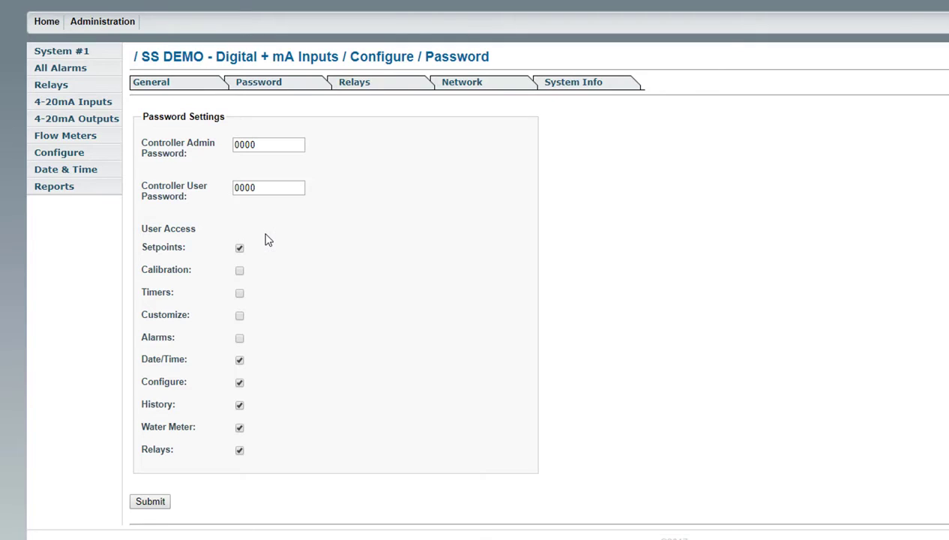
pyautogui.moveTo(258, 187); pyautogui.dragTo(218, 191)
pyautogui.write('1234')
pyautogui.click(240, 295)
pyautogui.click(240, 315)
pyautogui.click(240, 295)
pyautogui.moveTo(259, 188); pyautogui.dragTo(208, 187)
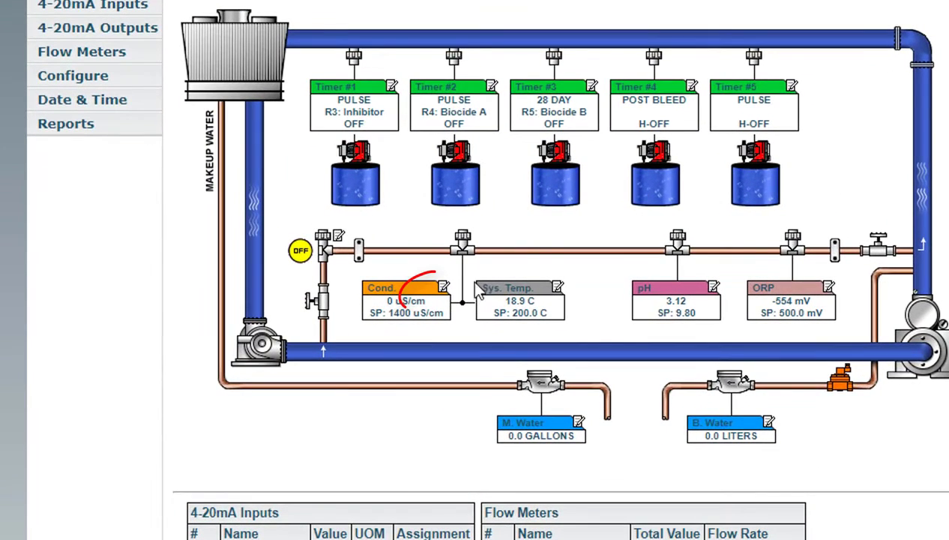
# Open the Cond. box settings and keep the Low Alarm at DISP/REM.
pyautogui.click(444, 291)
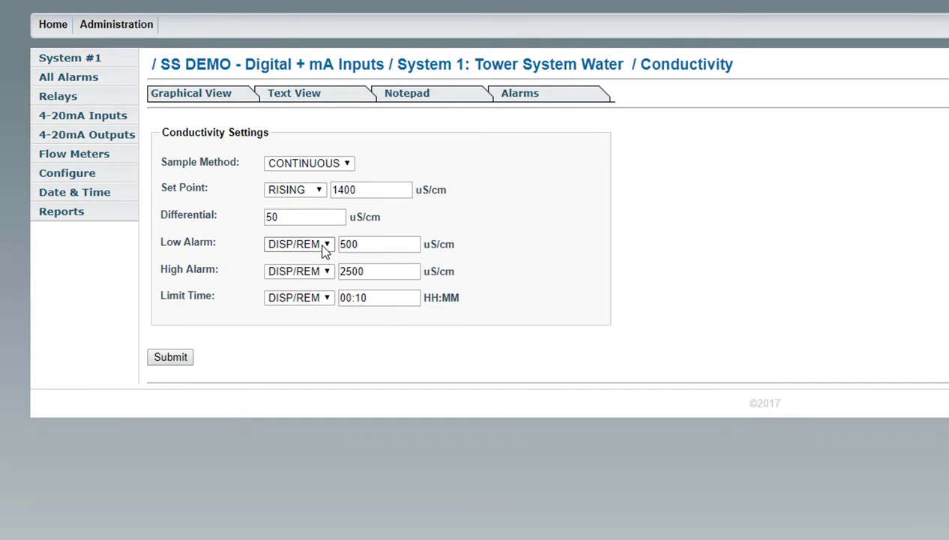
pyautogui.click(325, 246)
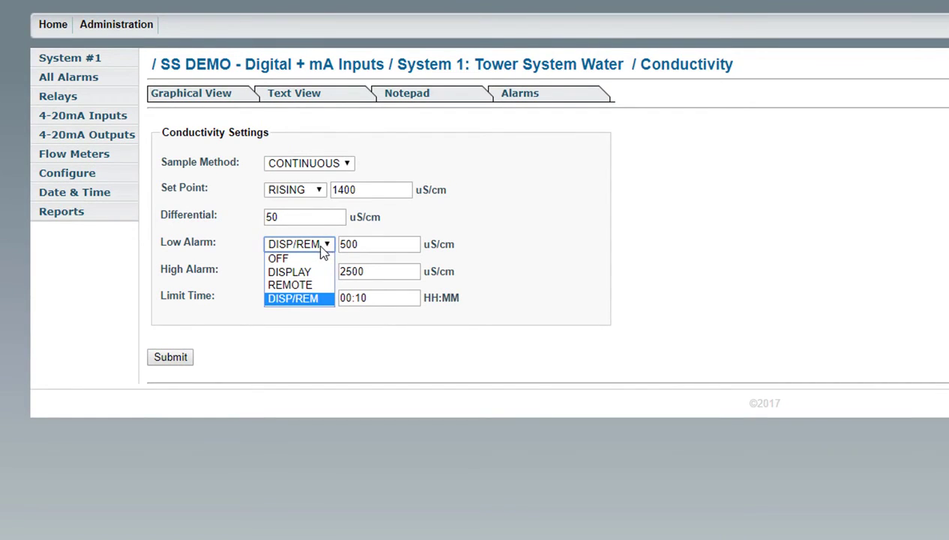
pyautogui.click(319, 298)
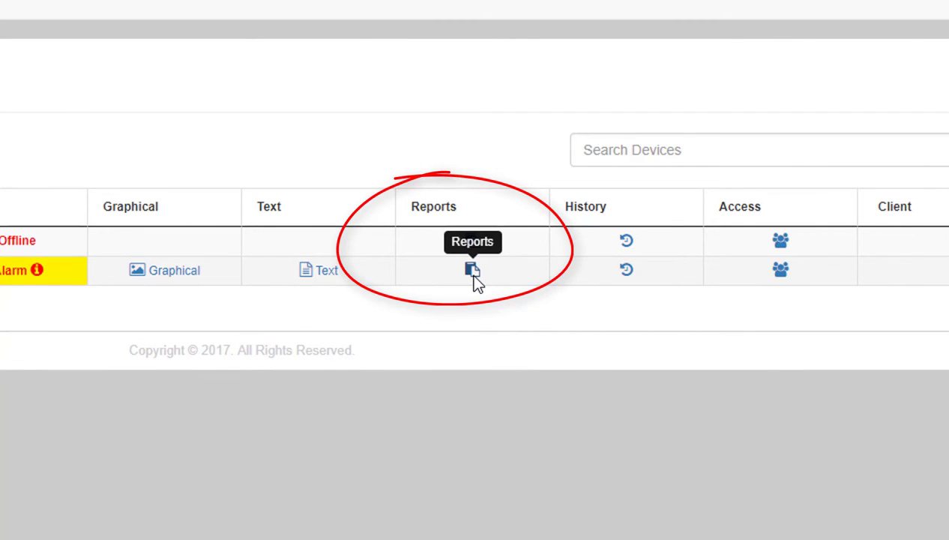
# Open History and Reports from the SS DEMO row's Reports icon.
pyautogui.click(472, 272)
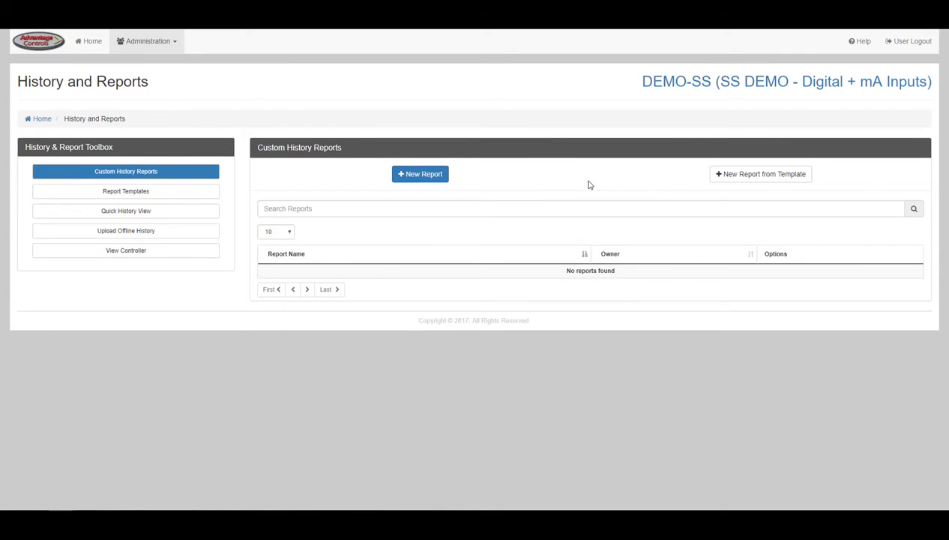
# Create a new report with the default name, User permission, and no primary or secondary logo.
pyautogui.click(420, 173)
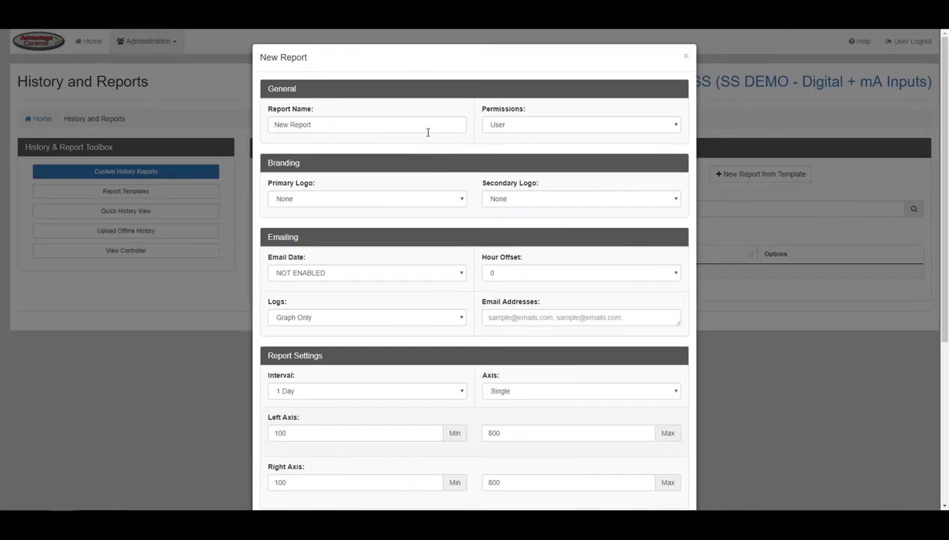
pyautogui.click(428, 128)
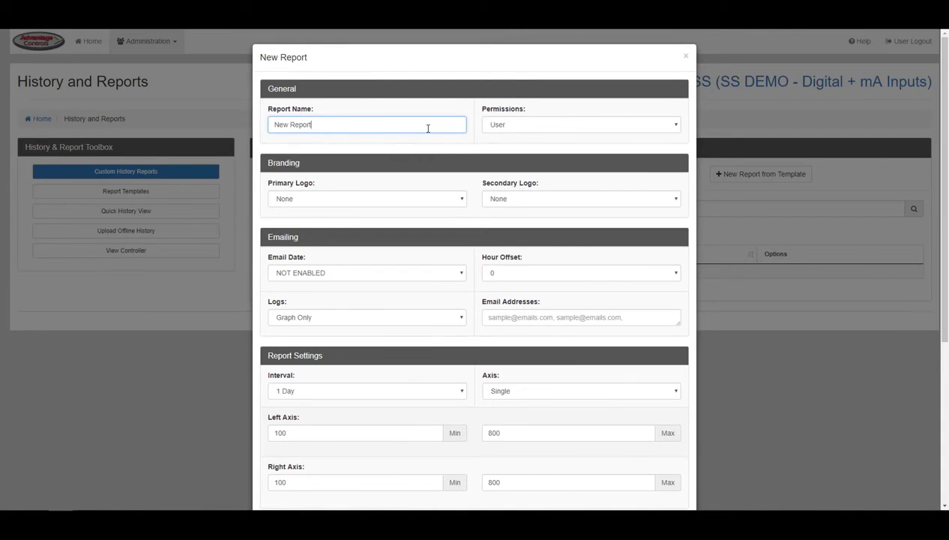
pyautogui.click(498, 129)
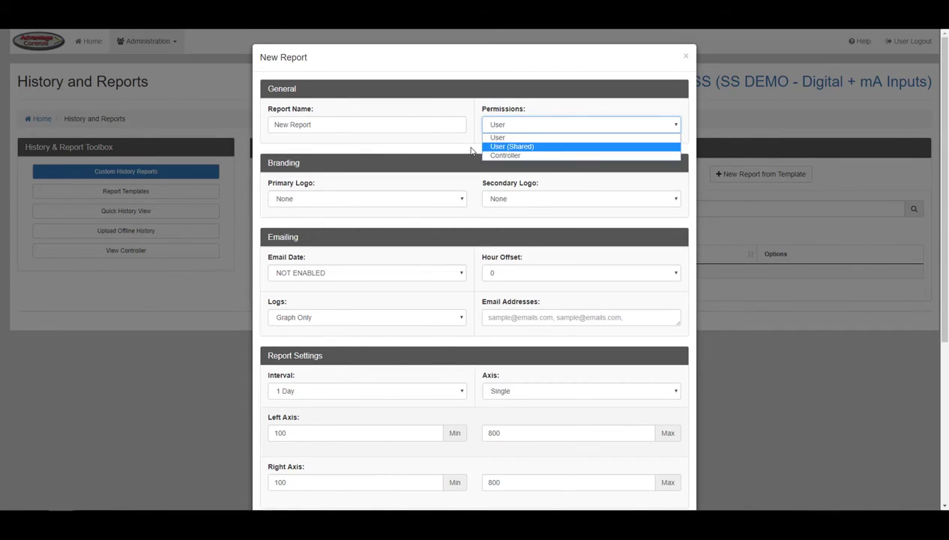
pyautogui.click(469, 148)
pyautogui.click(463, 198)
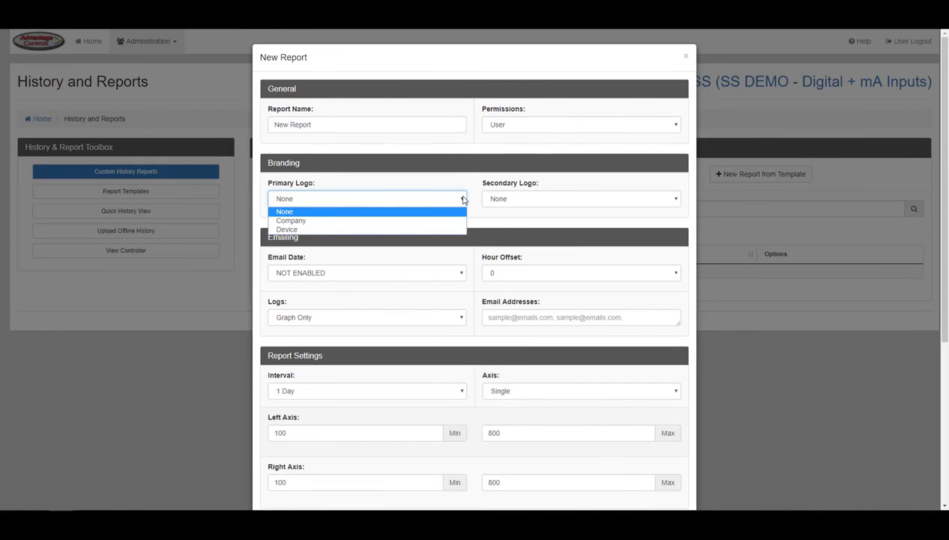
pyautogui.click(460, 212)
pyautogui.click(505, 201)
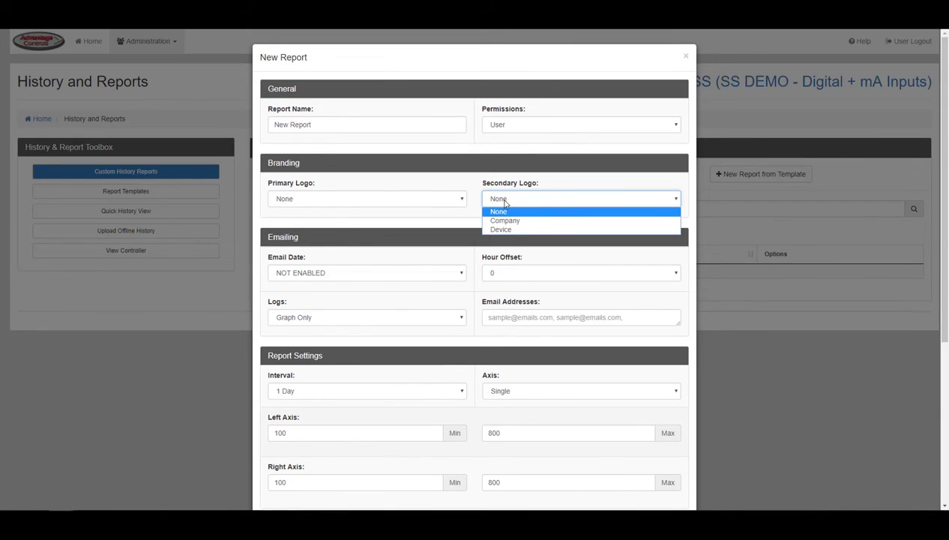
pyautogui.click(501, 204)
# Set Email Date 2017-08-16 and Hour Offset 8, keep Graph Only logs, then go to Email Addresses.
pyautogui.scroll(-2, 476, 211)
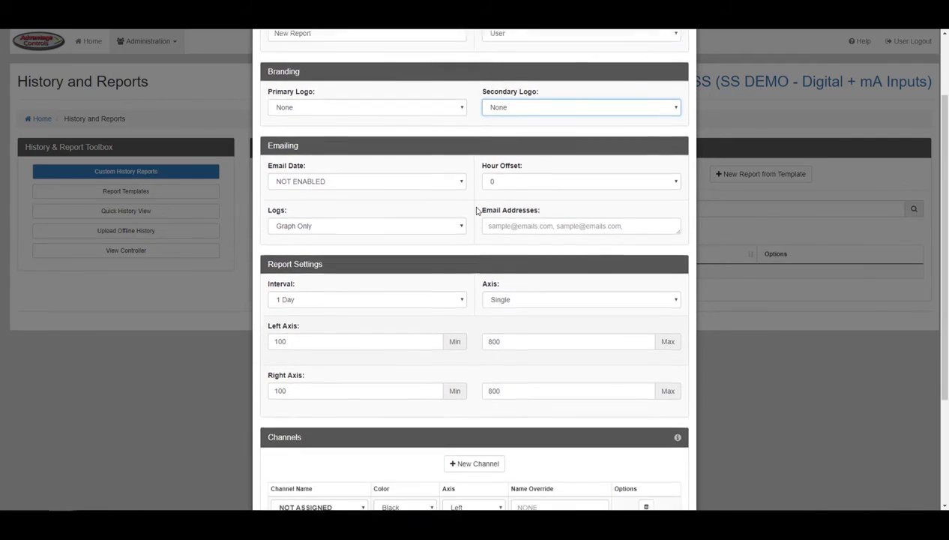
pyautogui.click(458, 128)
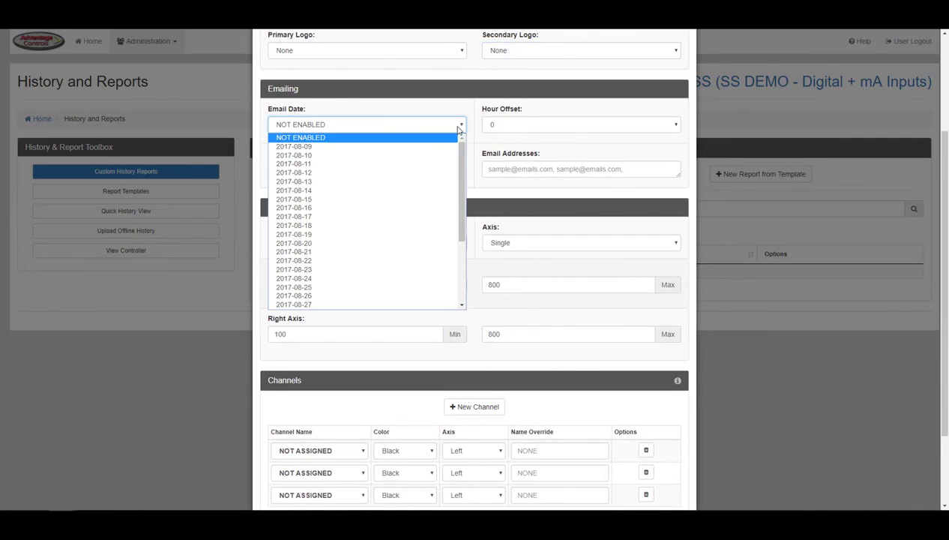
pyautogui.click(443, 207)
pyautogui.click(508, 129)
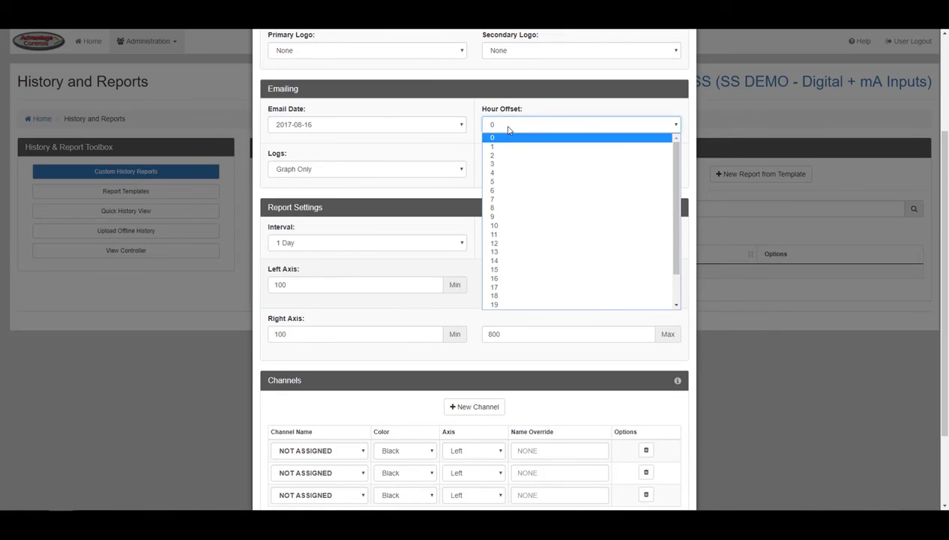
pyautogui.click(503, 209)
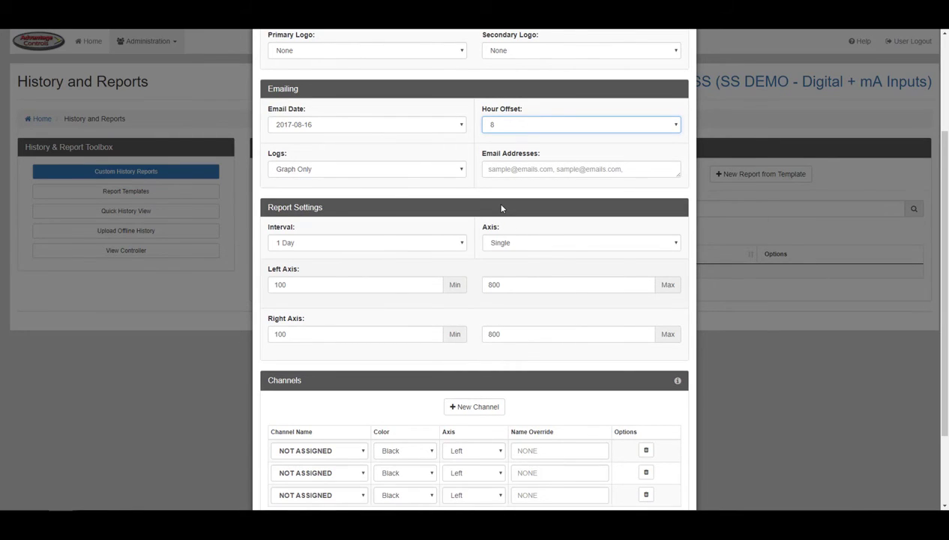
pyautogui.click(450, 177)
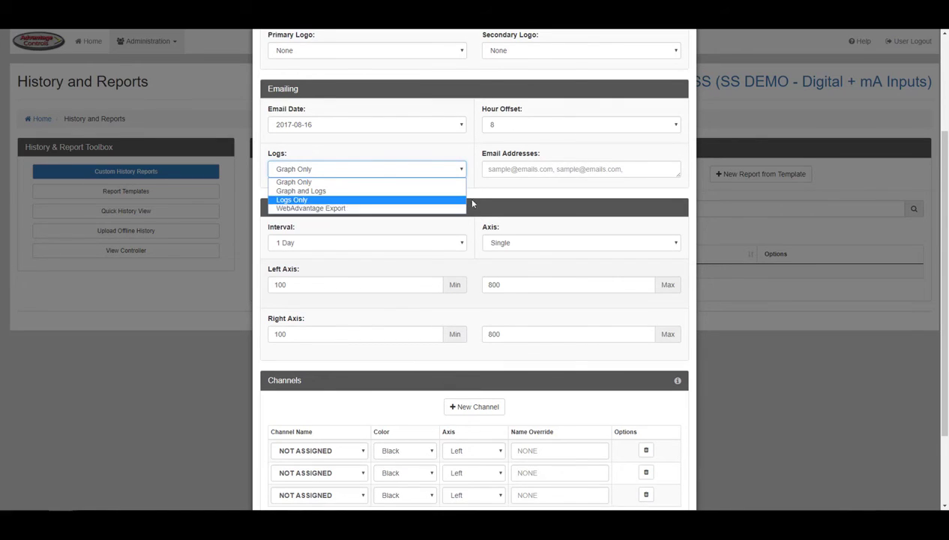
pyautogui.click(477, 190)
pyautogui.click(513, 169)
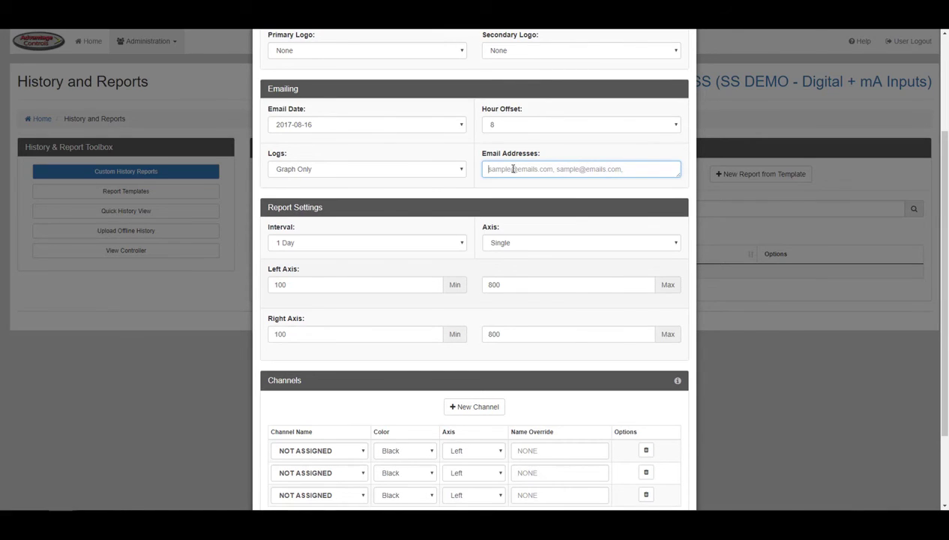
pyautogui.click(448, 246)
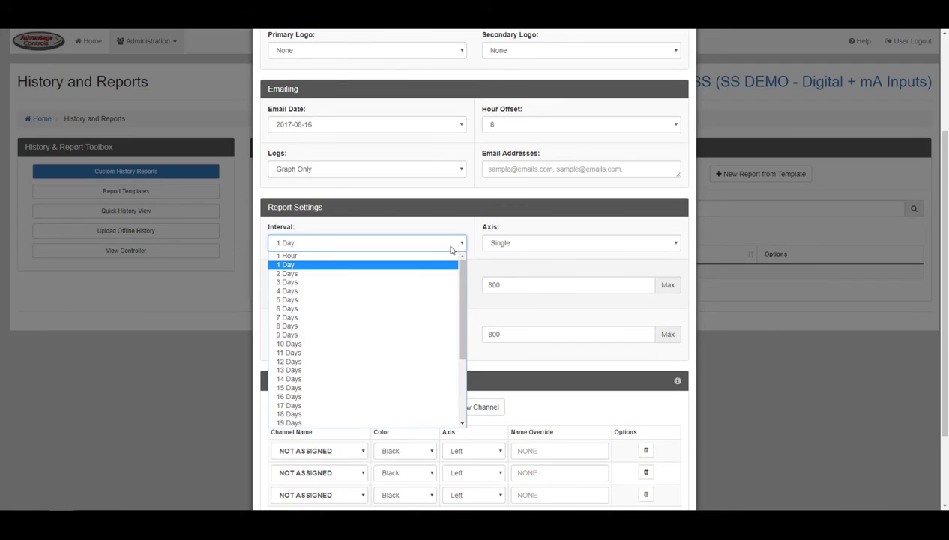
pyautogui.click(433, 317)
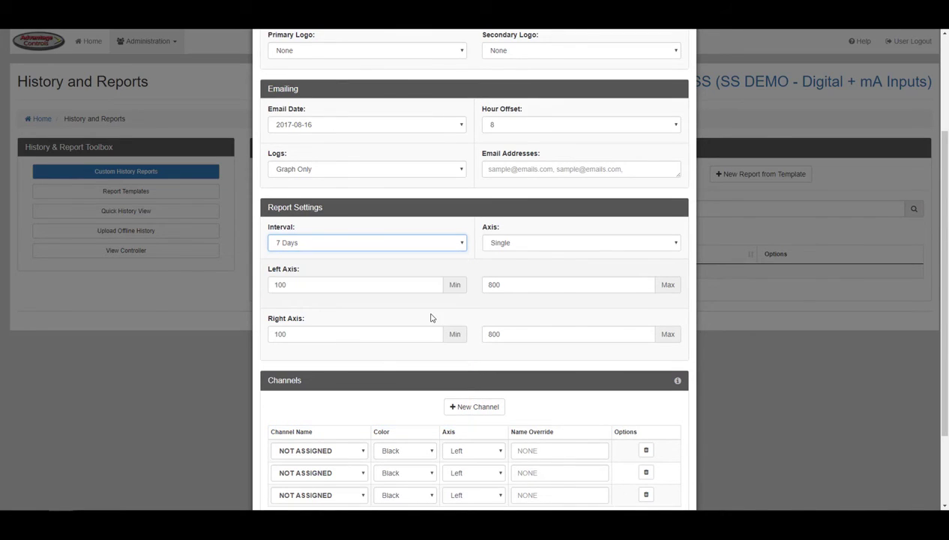
pyautogui.click(502, 246)
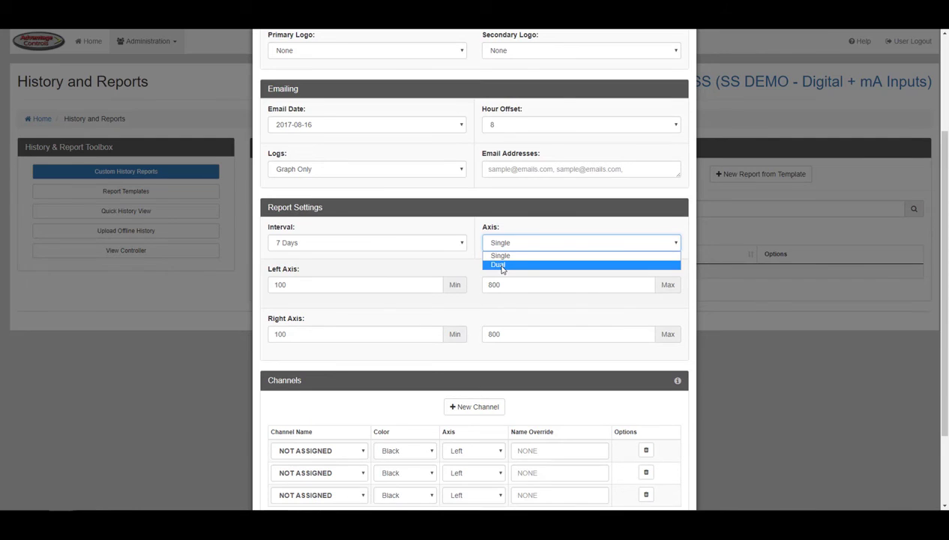
pyautogui.click(472, 263)
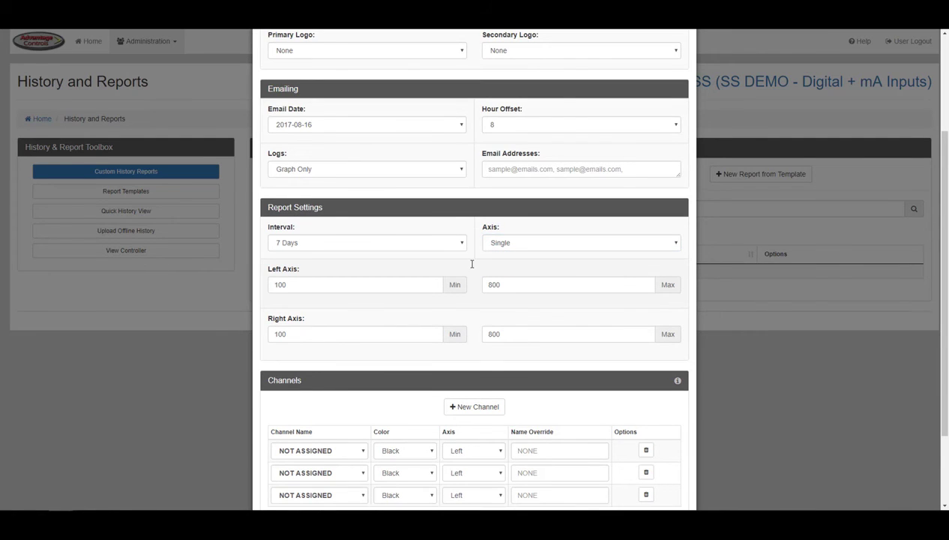
pyautogui.scroll(-2, 944, 186)
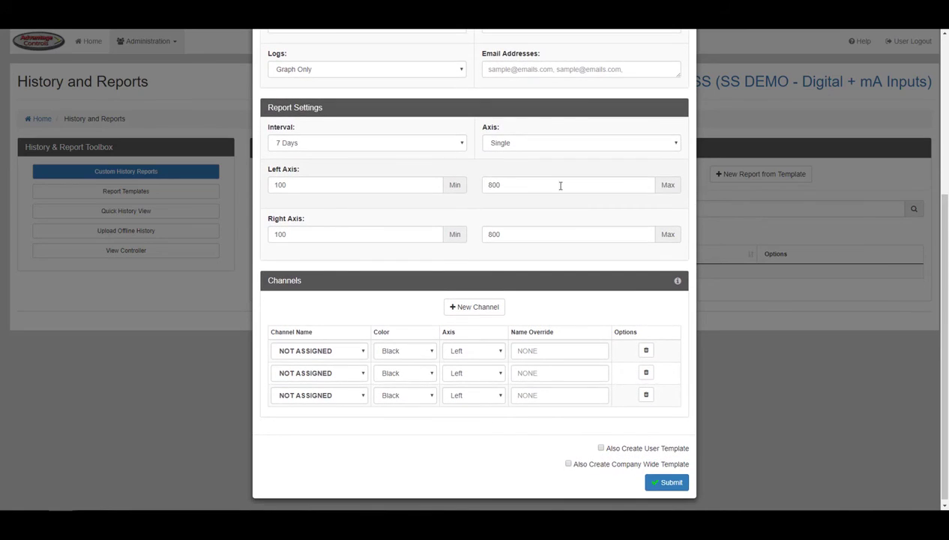
pyautogui.click(380, 187)
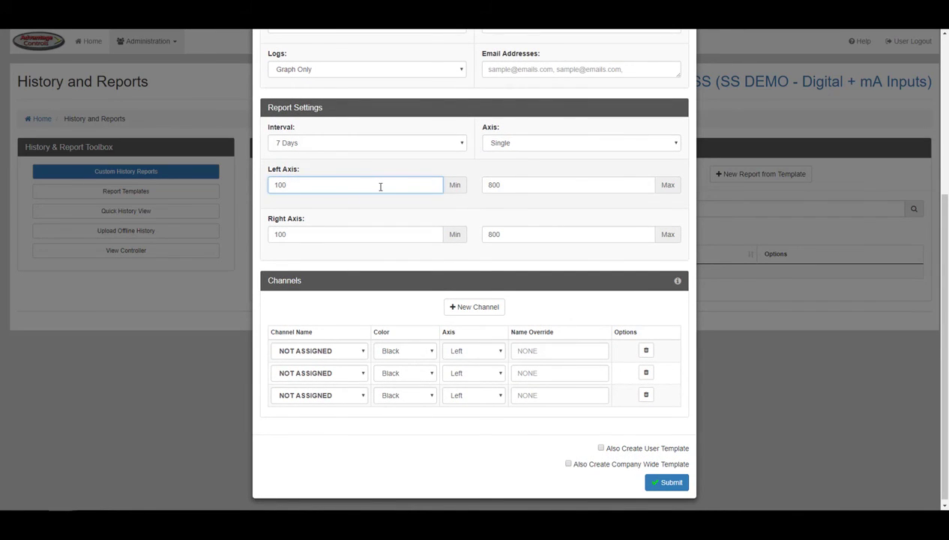
pyautogui.click(435, 234)
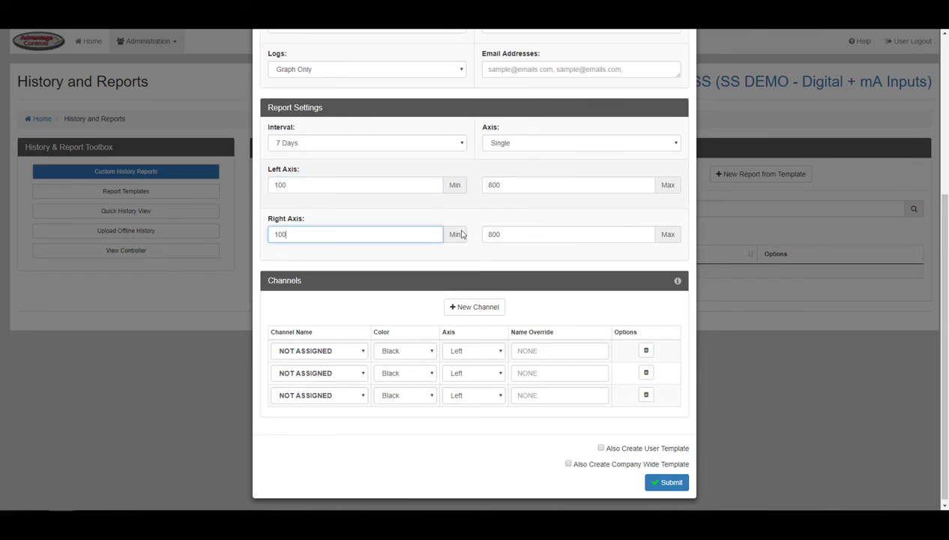
pyautogui.click(512, 234)
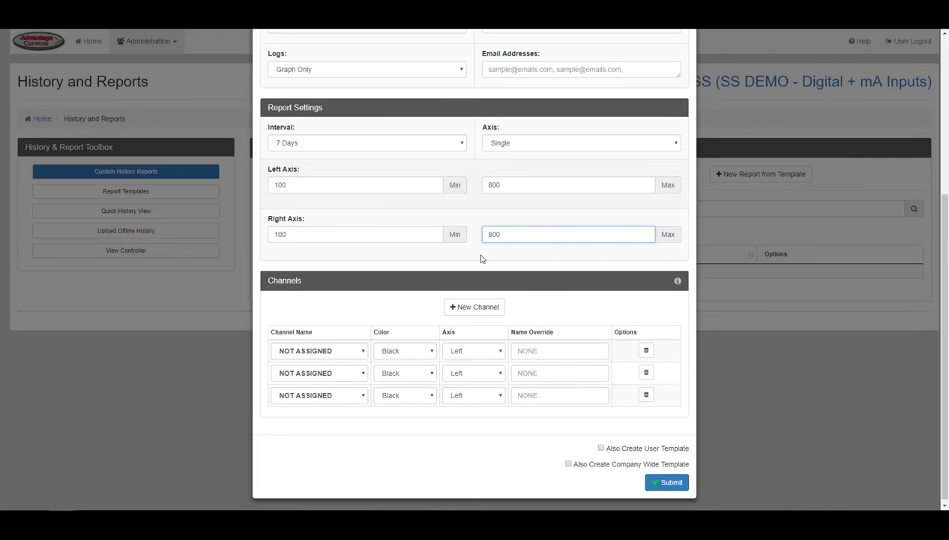
# Chart SYS1 Conductivity in the first channel row with the display name 'Cond'.
pyautogui.click(356, 355)
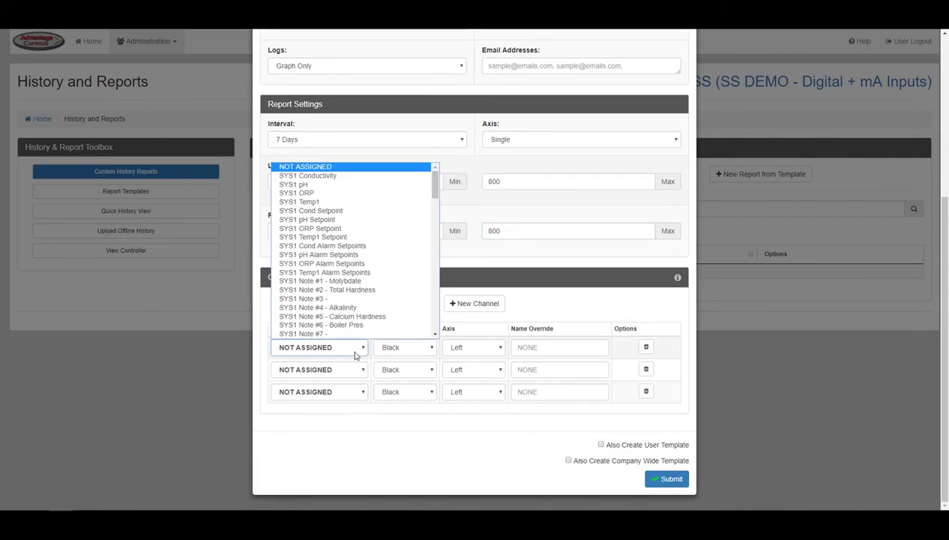
pyautogui.click(366, 180)
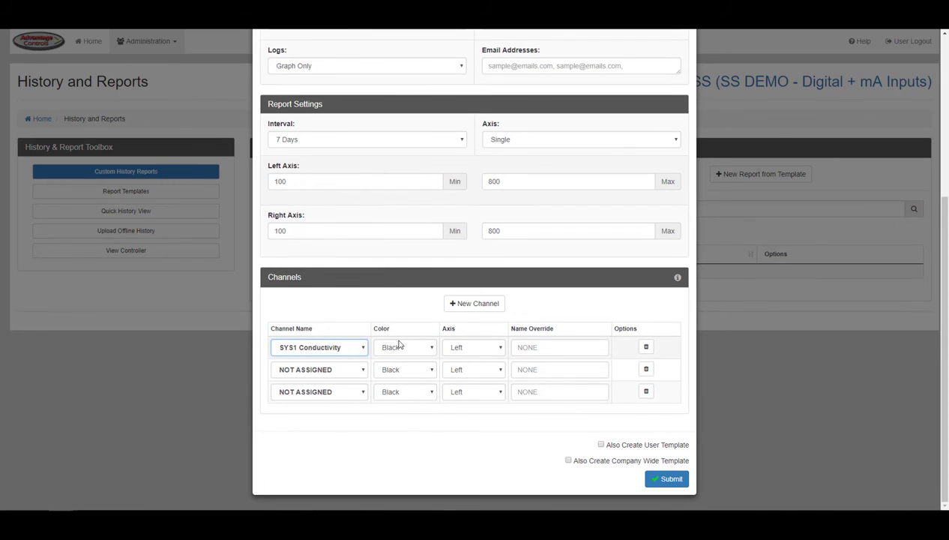
pyautogui.click(534, 352)
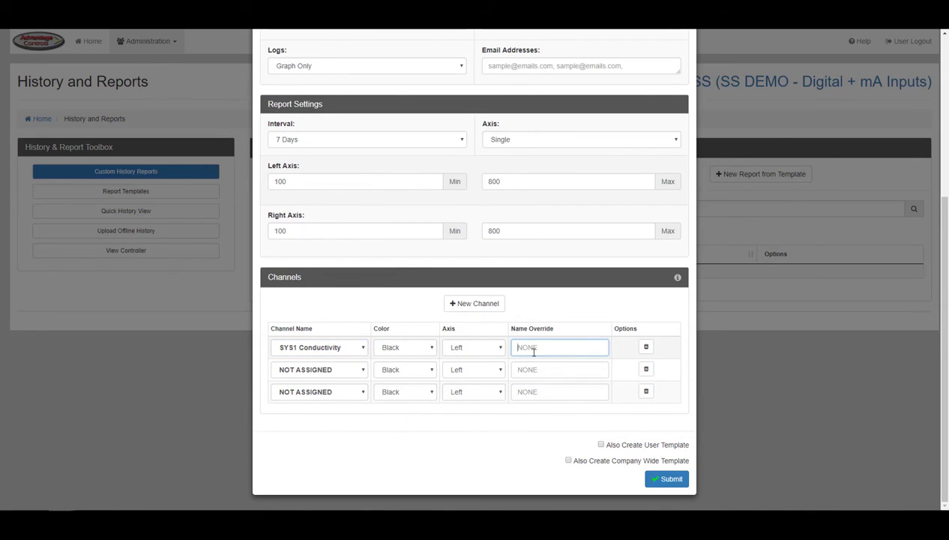
pyautogui.write('Cond')
# Chart SYS1 pH in the second row in red on the right axis, named 'pH'.
pyautogui.click(364, 371)
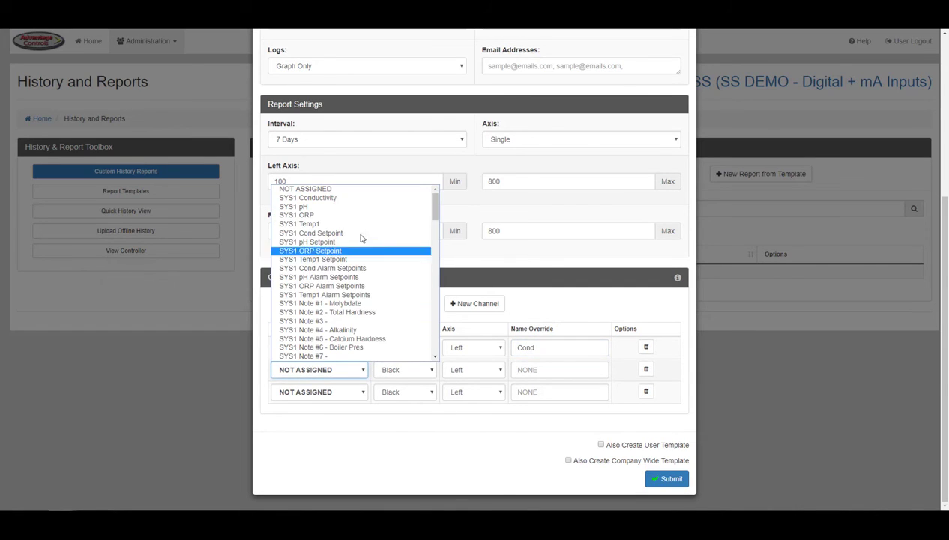
pyautogui.click(360, 206)
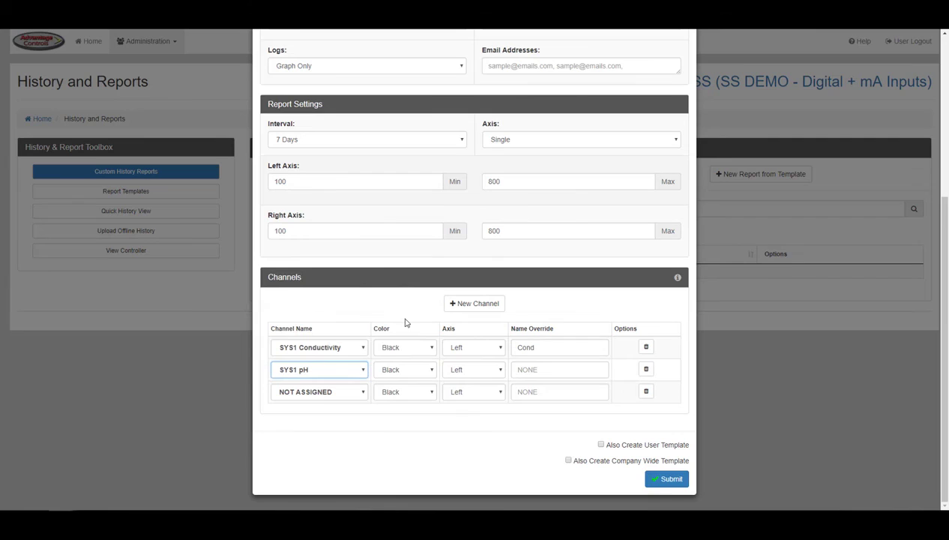
pyautogui.click(412, 369)
pyautogui.click(411, 445)
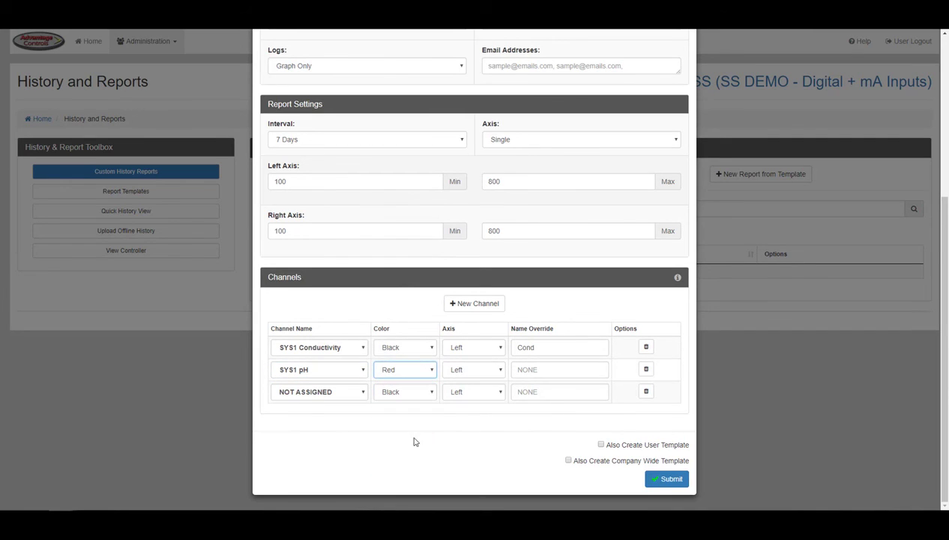
pyautogui.click(489, 370)
pyautogui.click(489, 391)
pyautogui.click(529, 369)
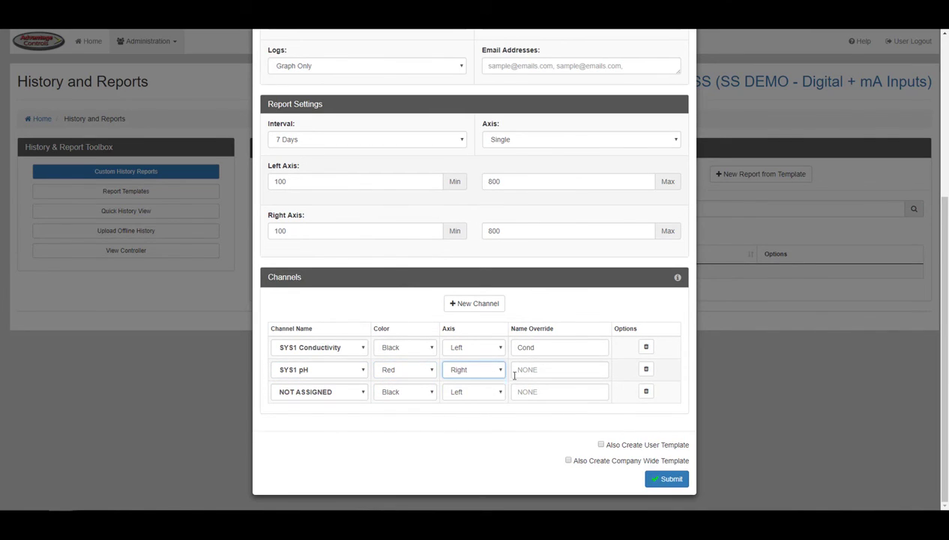
pyautogui.write('pH')
# Delete the unused third channel row and add a new empty channel row.
pyautogui.click(647, 392)
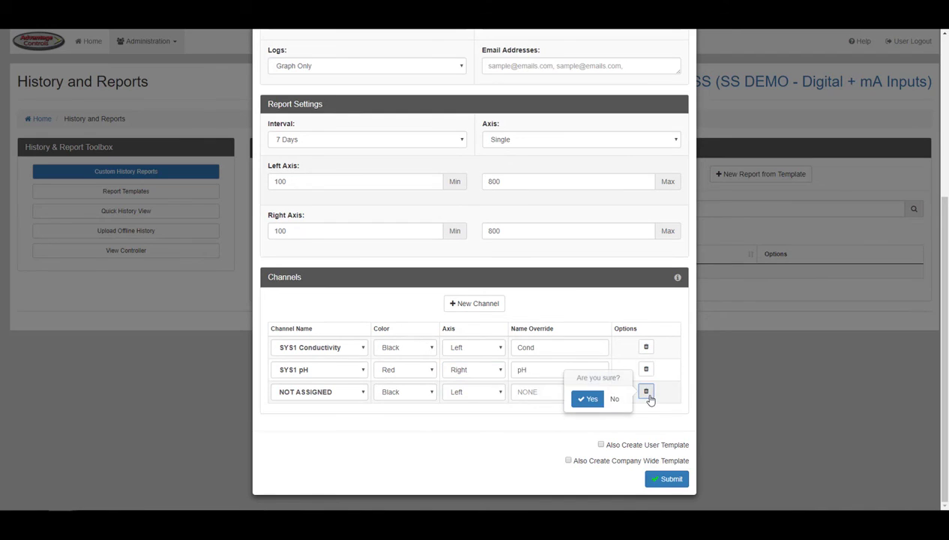
pyautogui.click(589, 398)
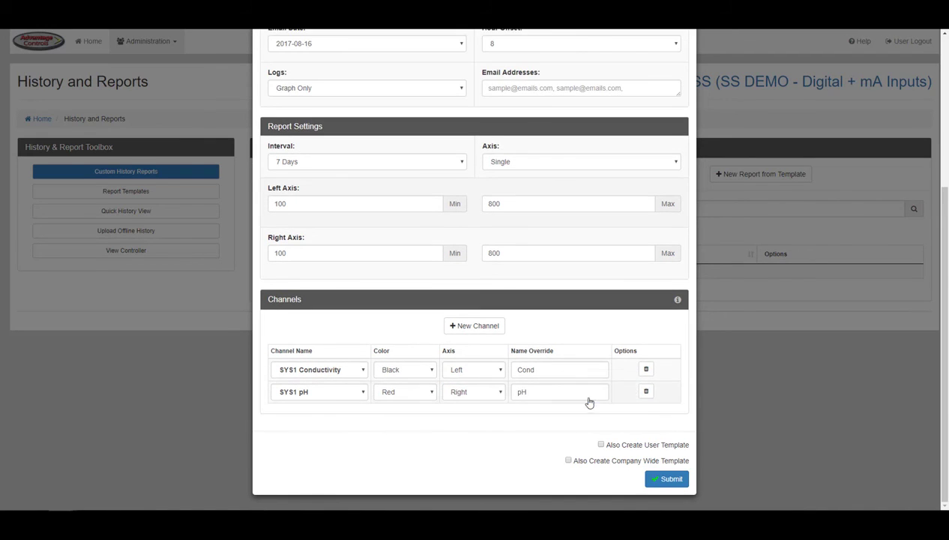
pyautogui.click(486, 326)
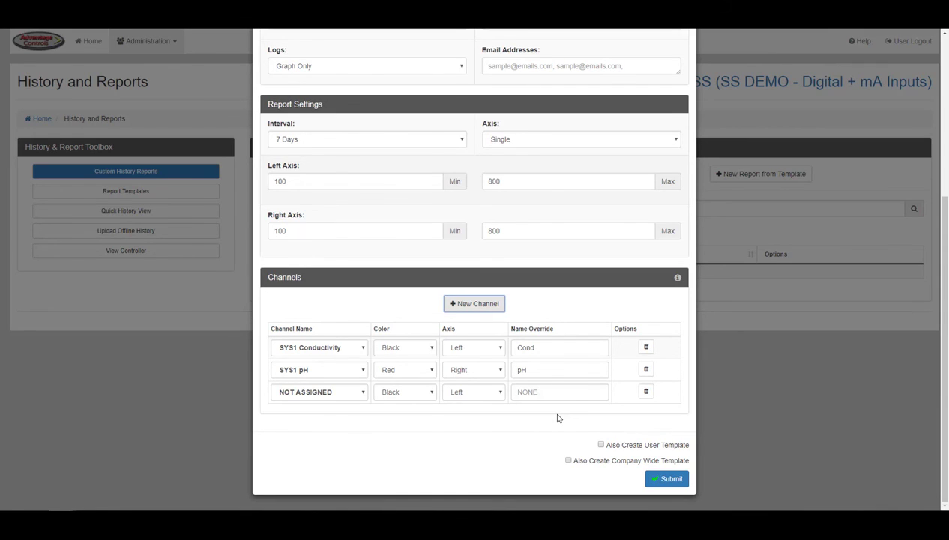
# Submit the report, also saving it as a user template and a company-wide template.
pyautogui.click(601, 445)
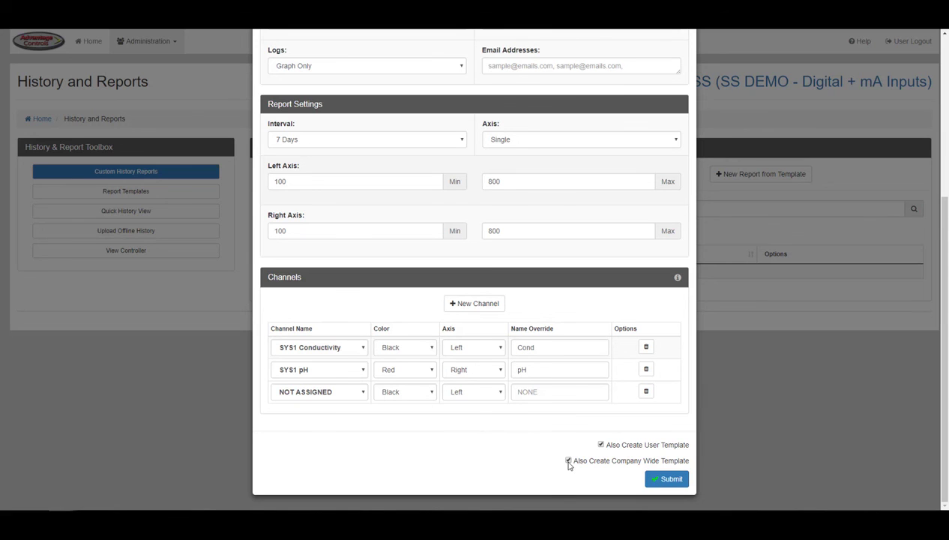
pyautogui.click(666, 478)
pyautogui.click(752, 177)
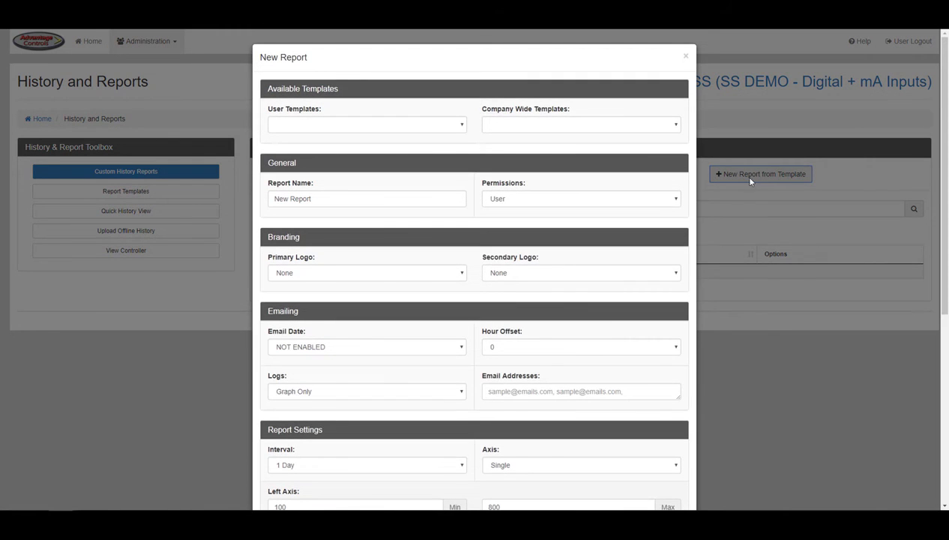
# Fill the new report from the 'company wide' company-wide template after checking the user templates.
pyautogui.click(439, 124)
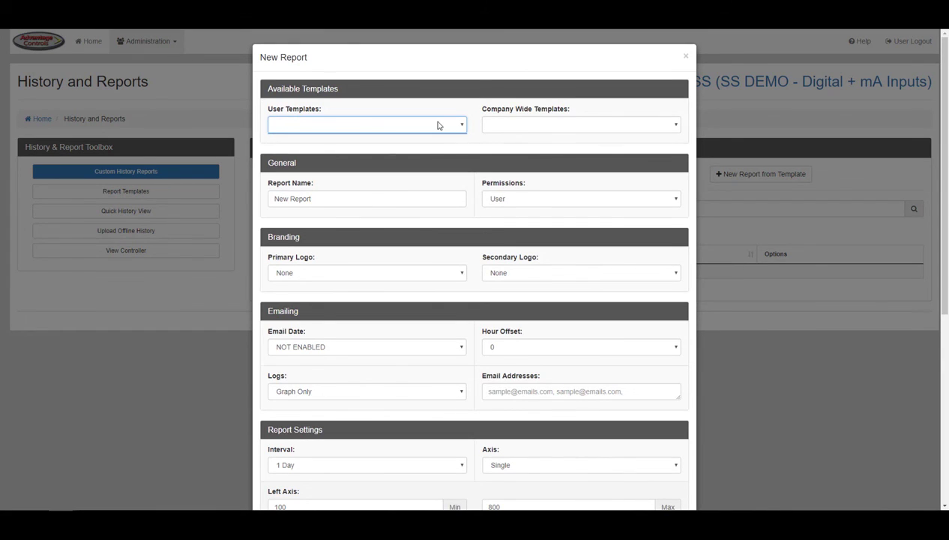
pyautogui.click(500, 129)
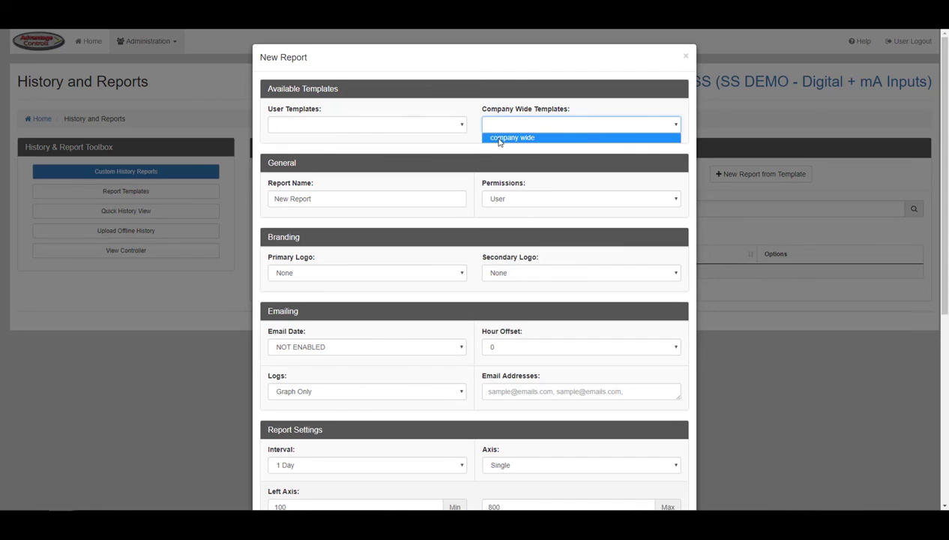
pyautogui.click(499, 139)
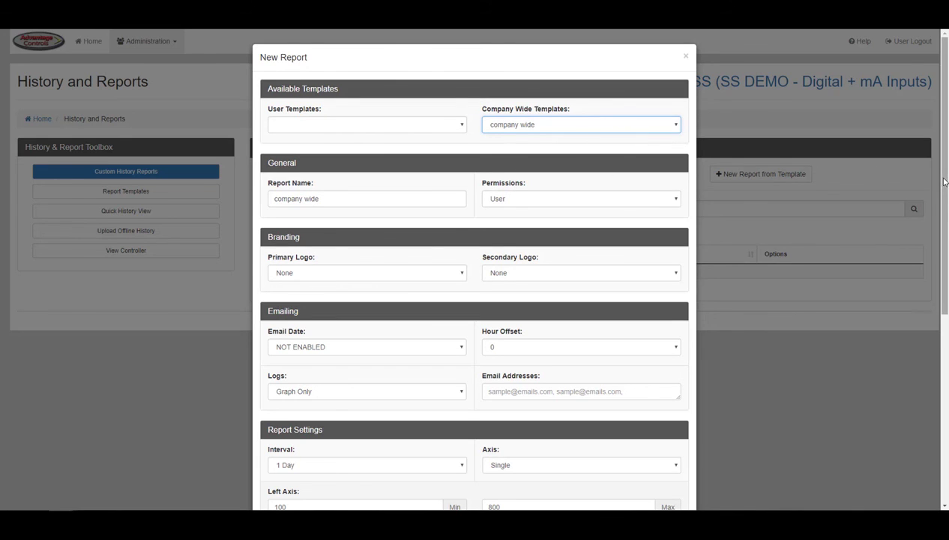
pyautogui.moveTo(945, 184); pyautogui.dragTo(946, 312)
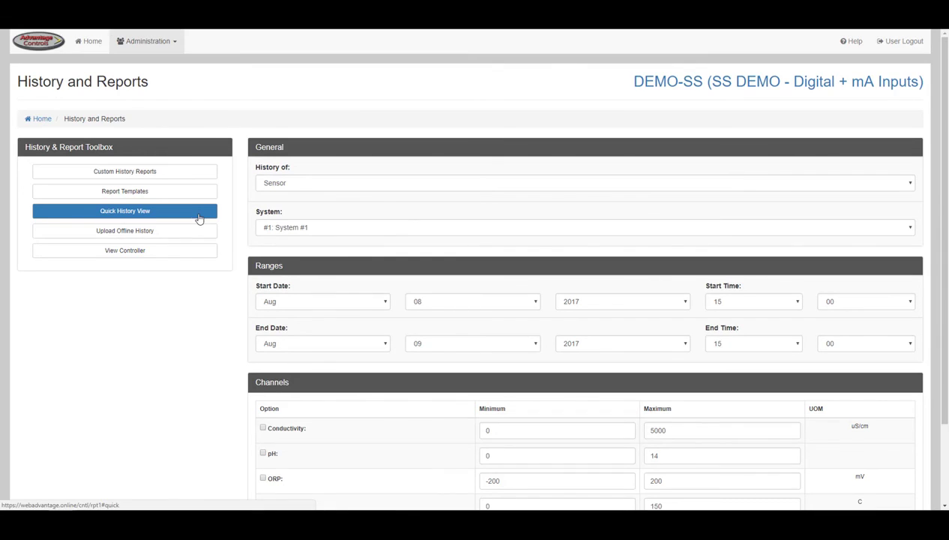
# Keep Sensor history and System #1 in Quick History View, then go to Upload Offline History.
pyautogui.click(310, 185)
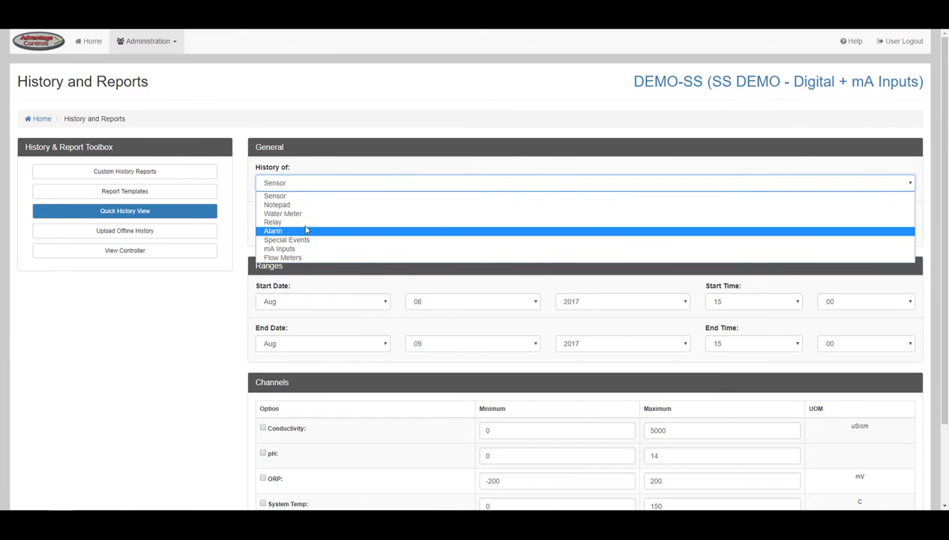
pyautogui.click(306, 198)
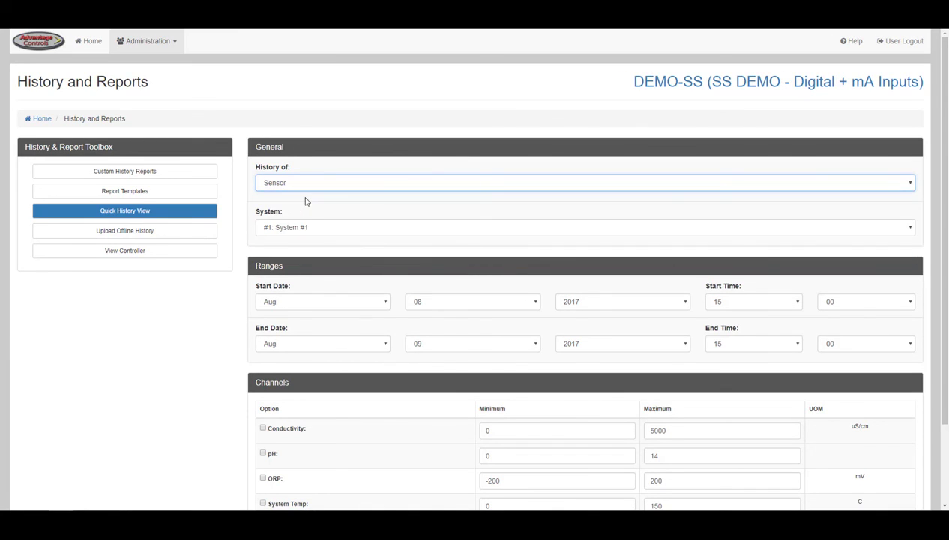
pyautogui.click(306, 229)
pyautogui.click(307, 230)
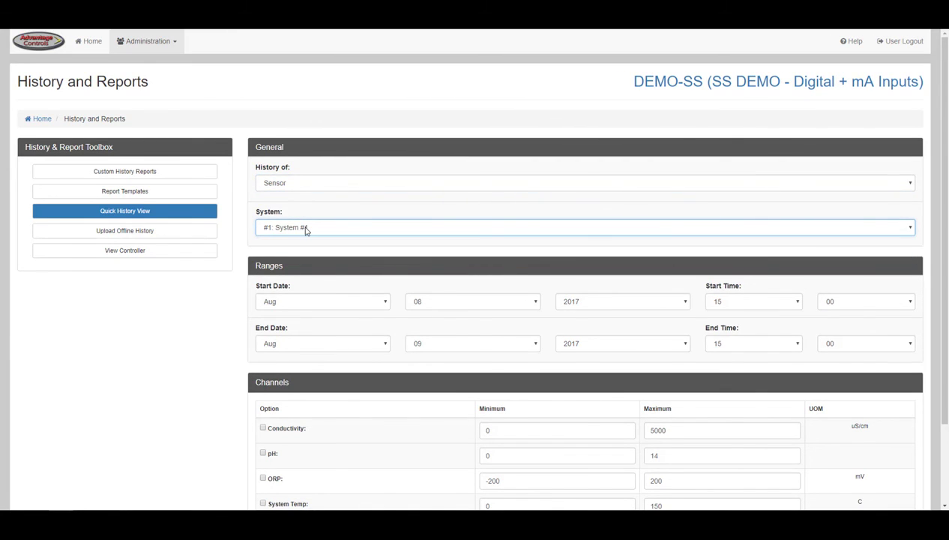
pyautogui.scroll(-2, 251, 264)
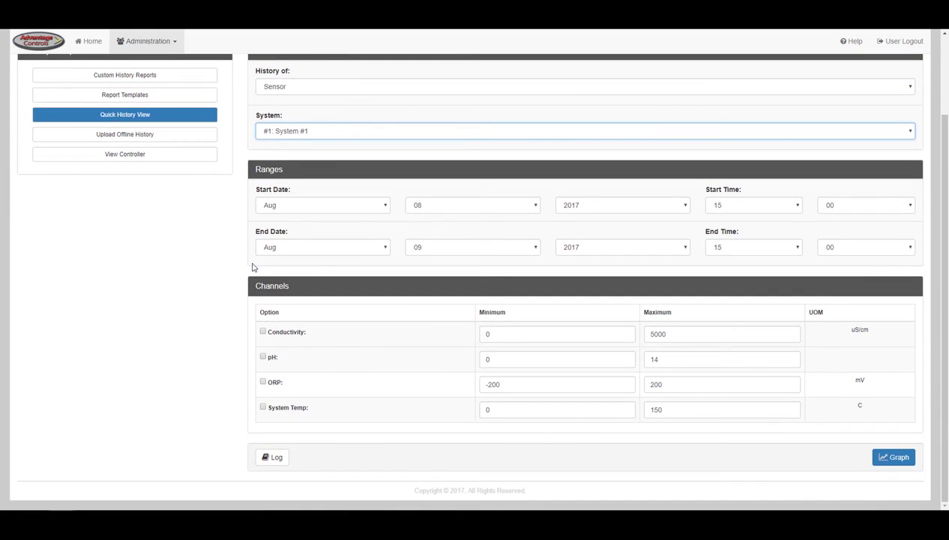
pyautogui.click(172, 135)
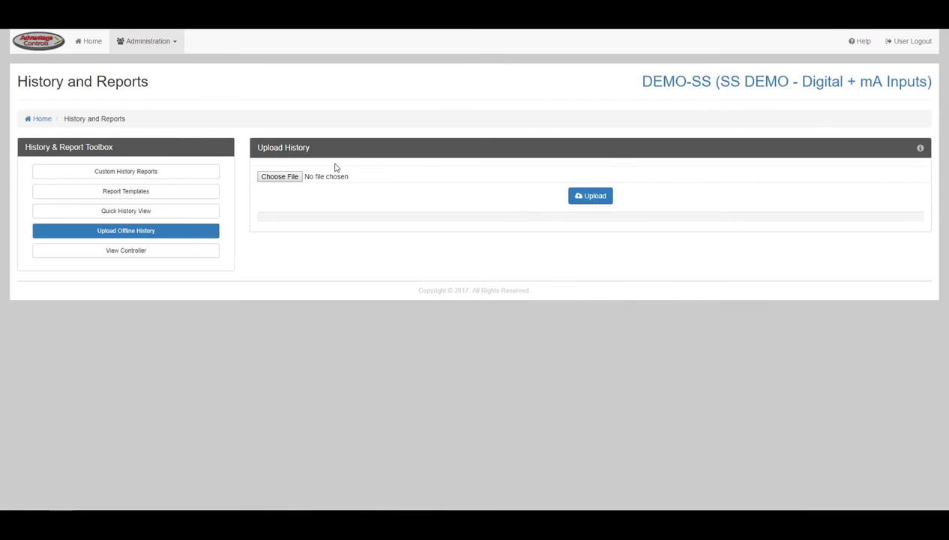